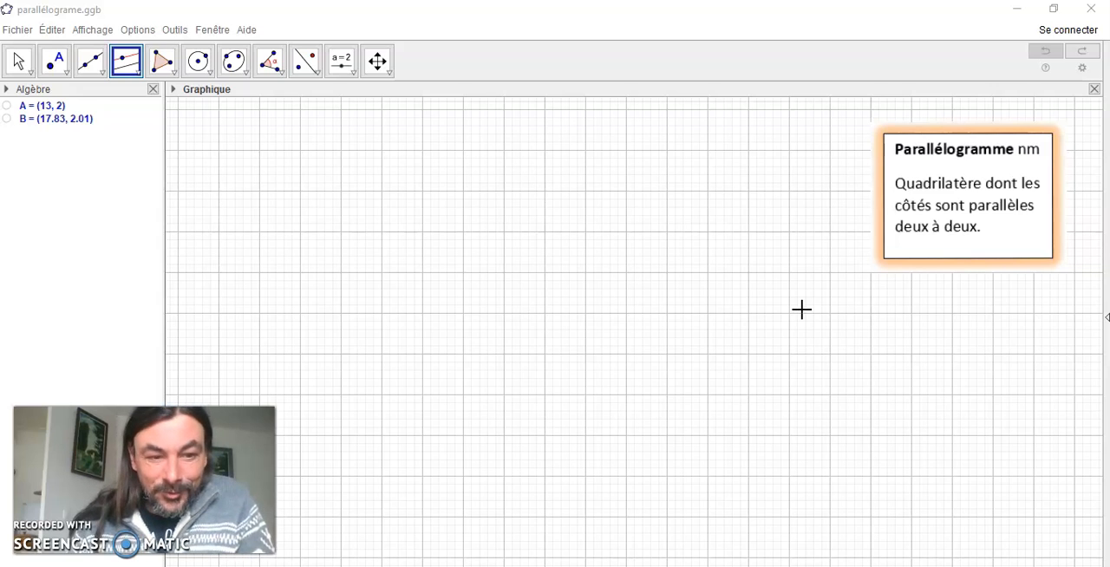
Draw a descending line through two new points at about (-2, 4.7) and (8.2, 0.6)
left_click(727, 305)
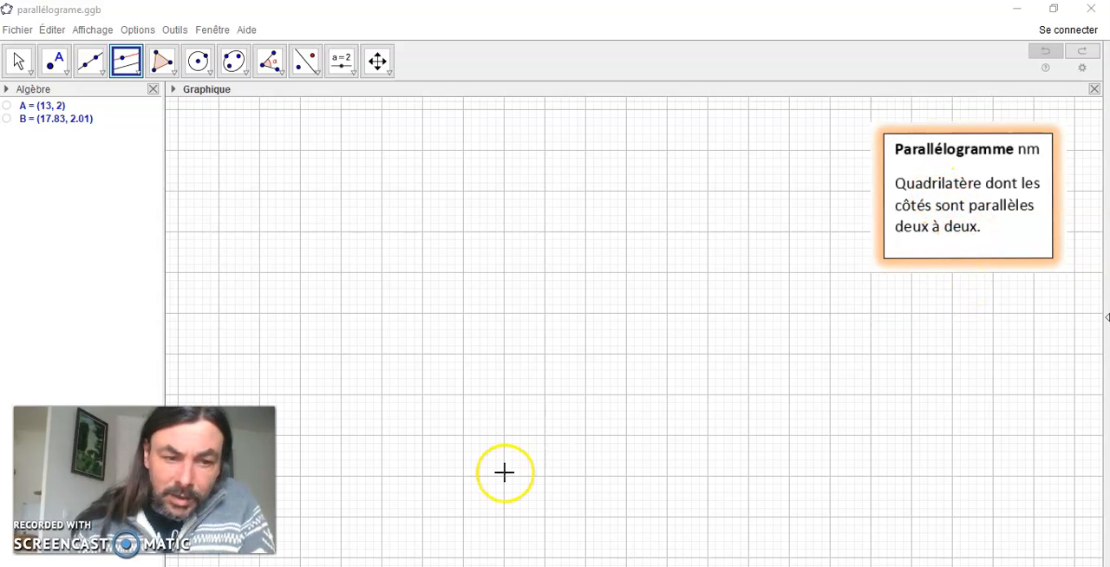
left_click(102, 75)
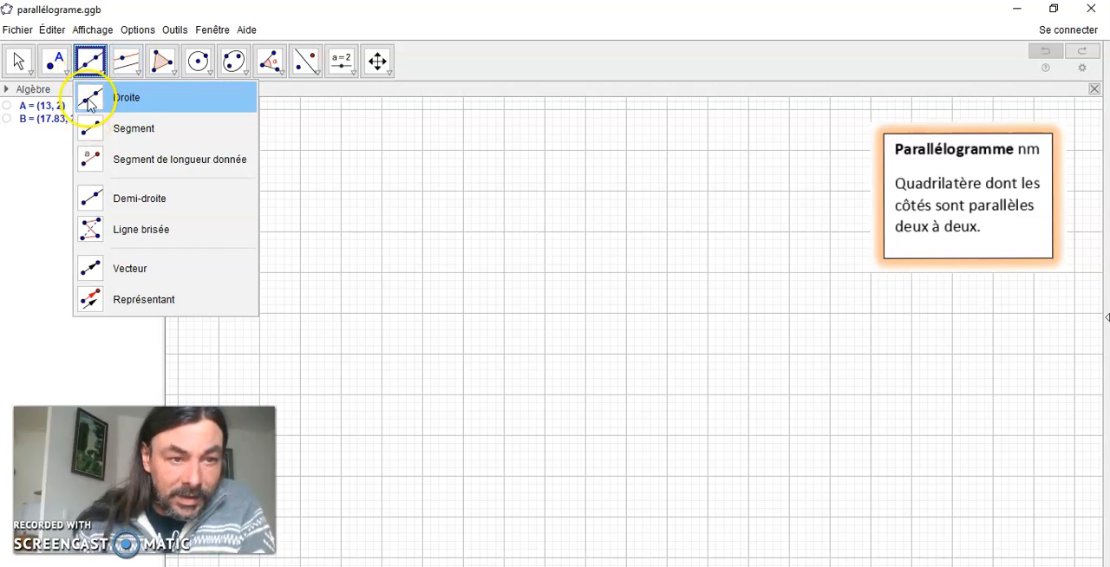
left_click(88, 98)
left_click(257, 162)
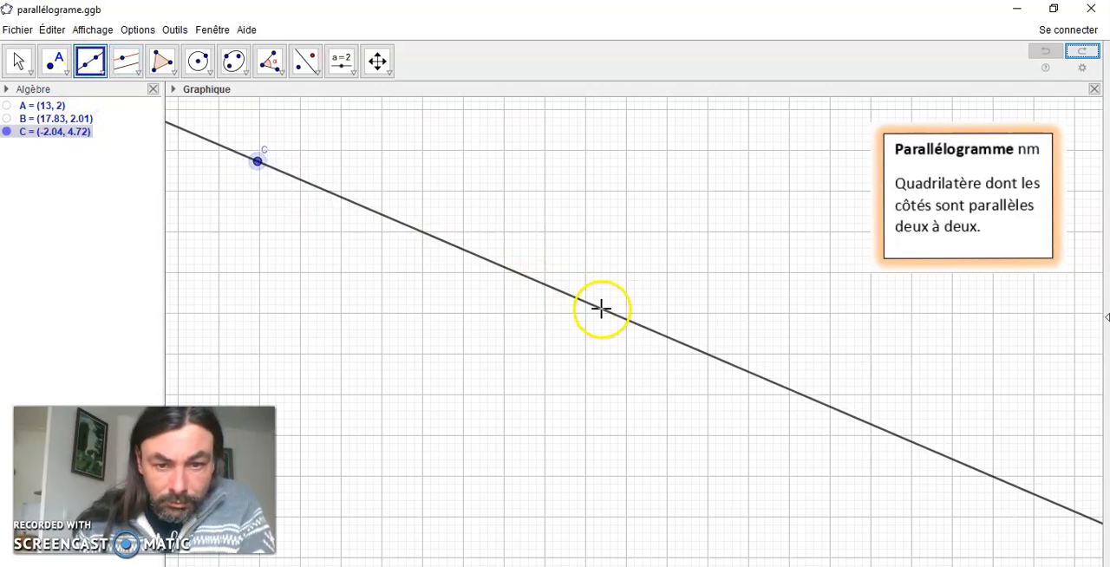
left_click(675, 329)
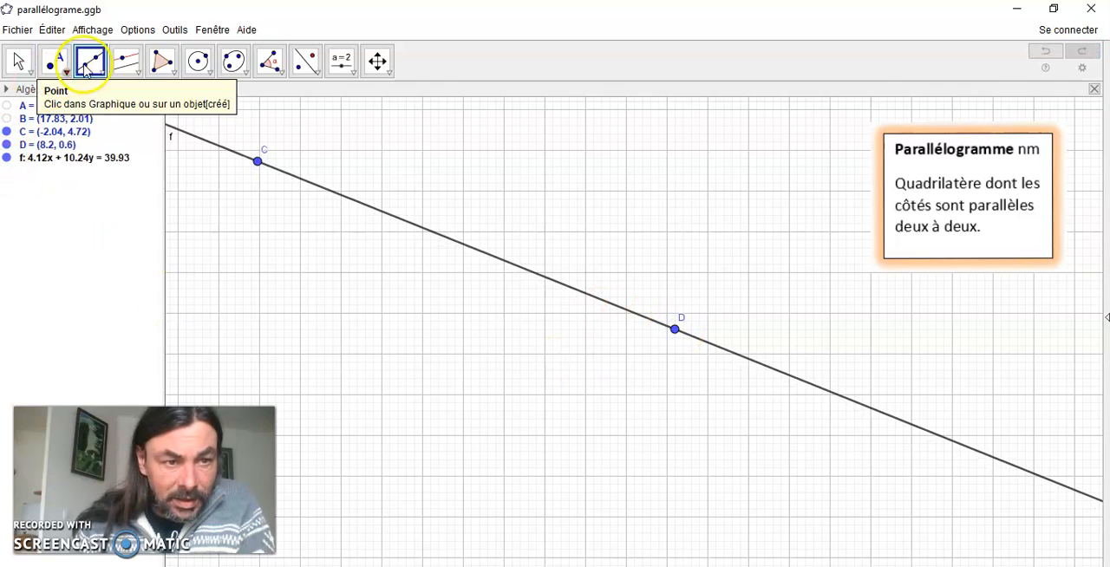
Construct a parallel to line f through a new point below it at about (-3.3, 1.7)
left_click(132, 70)
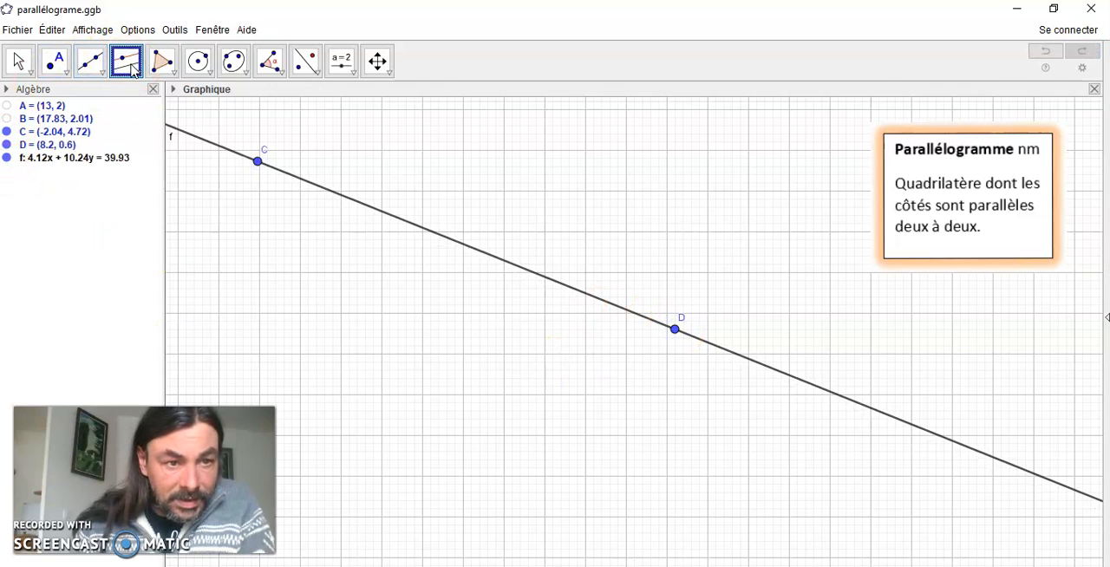
left_click_drag(133, 71, 143, 109)
left_click(143, 136)
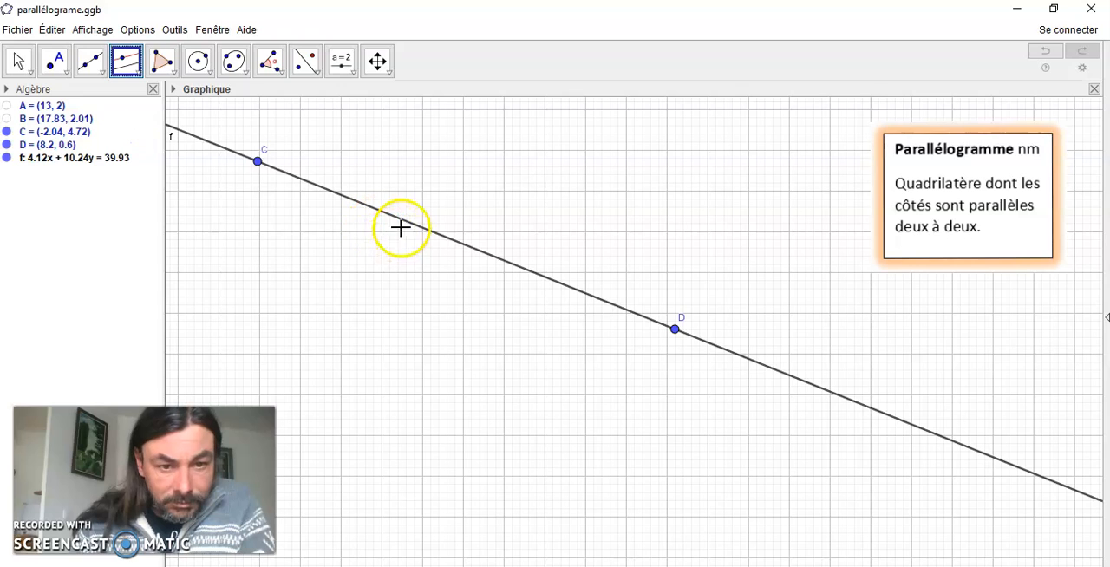
left_click(407, 229)
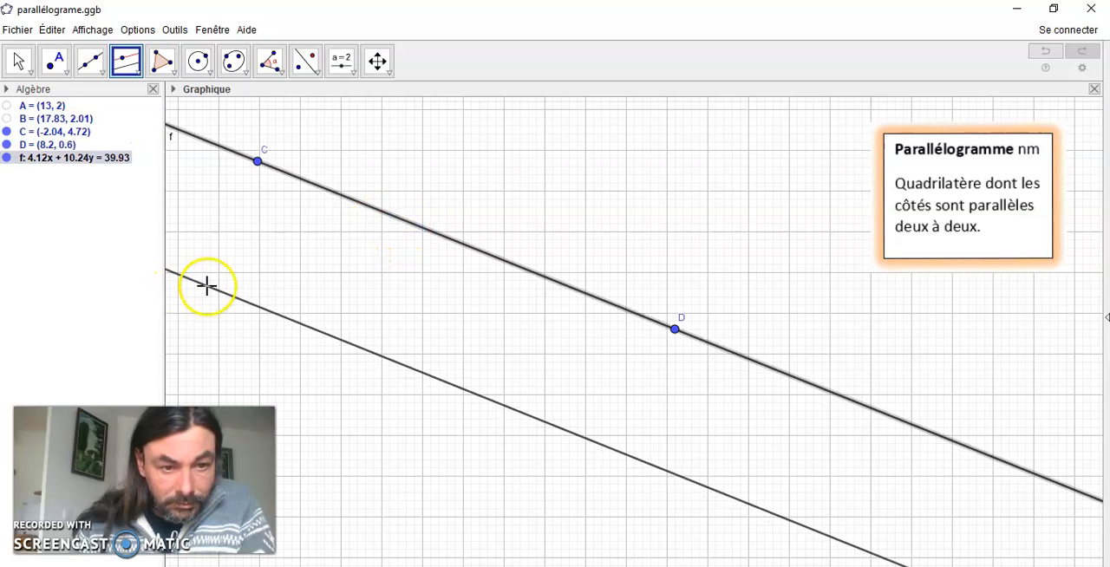
left_click(208, 285)
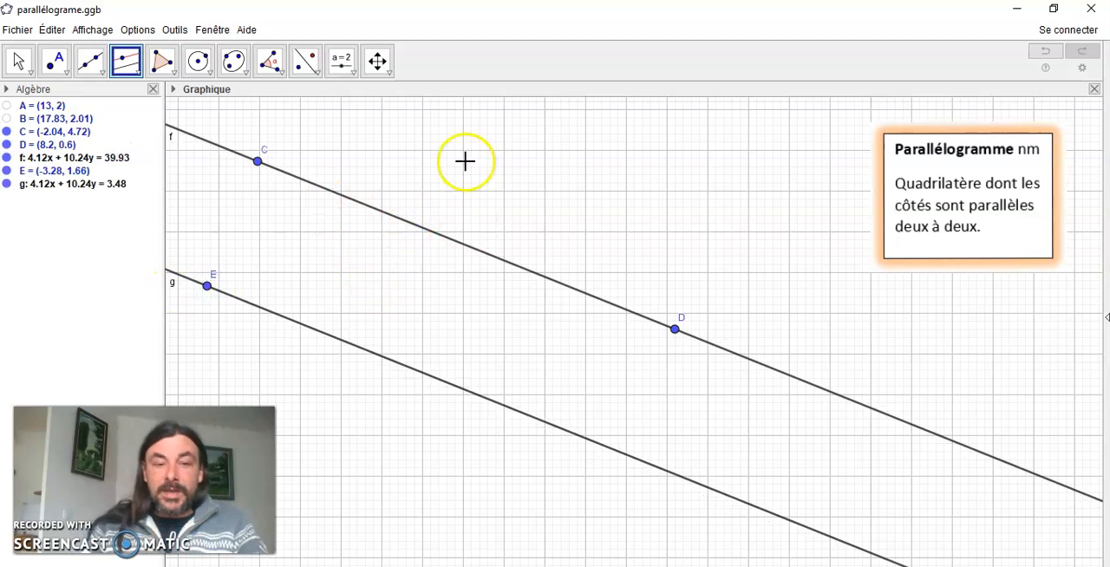
Draw a line crossing both parallels through new points at about (2.5, 4.1) and (-3, 0)
left_click(102, 75)
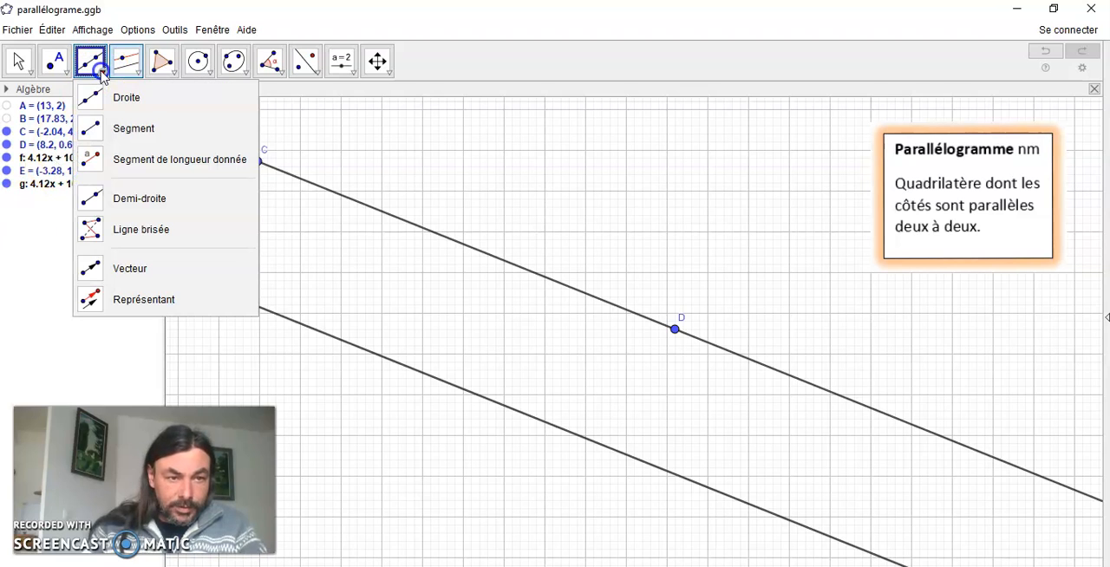
left_click(127, 95)
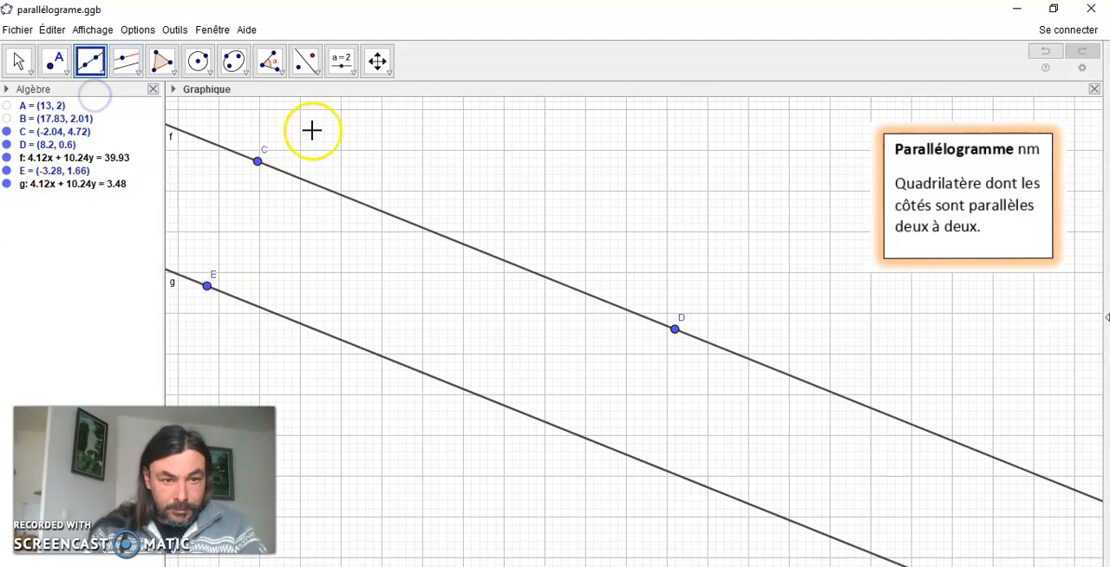
left_click(444, 185)
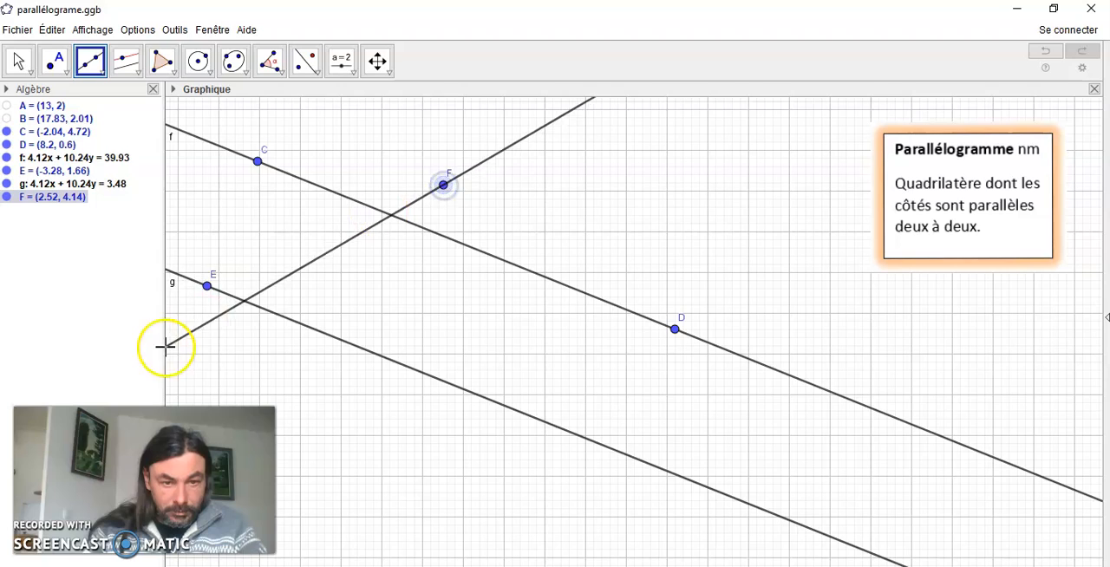
left_click(220, 355)
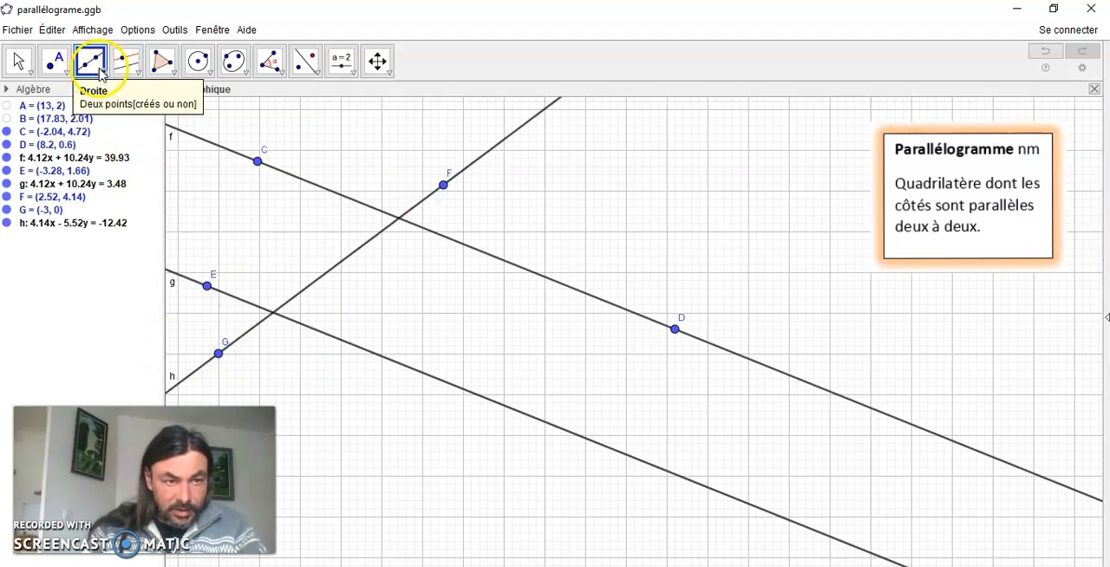
Construct a parallel to line h through a new point at about (7.1, 4.5)
left_click(126, 58)
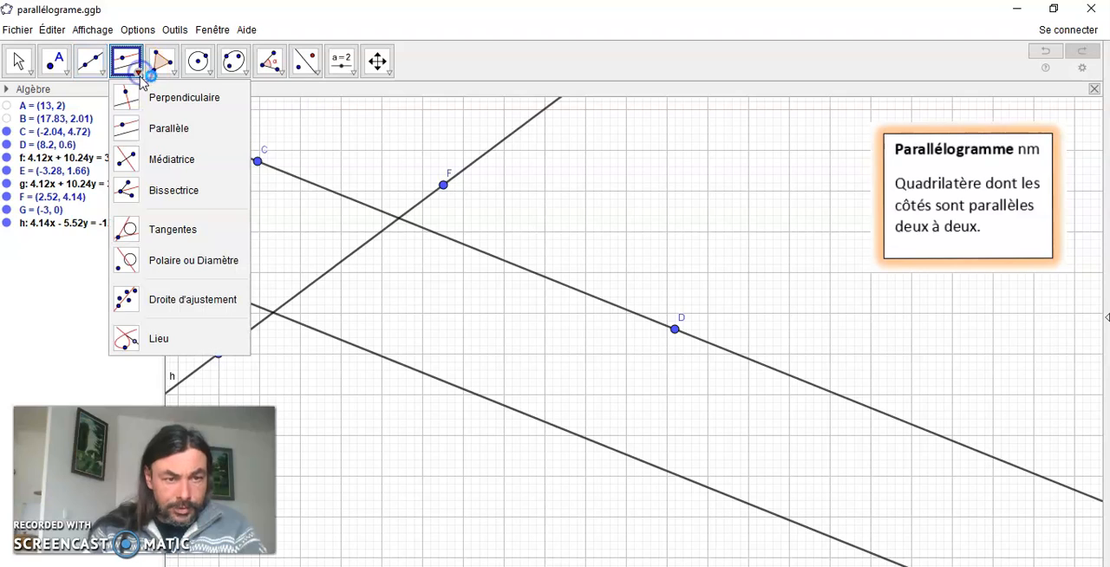
left_click(125, 131)
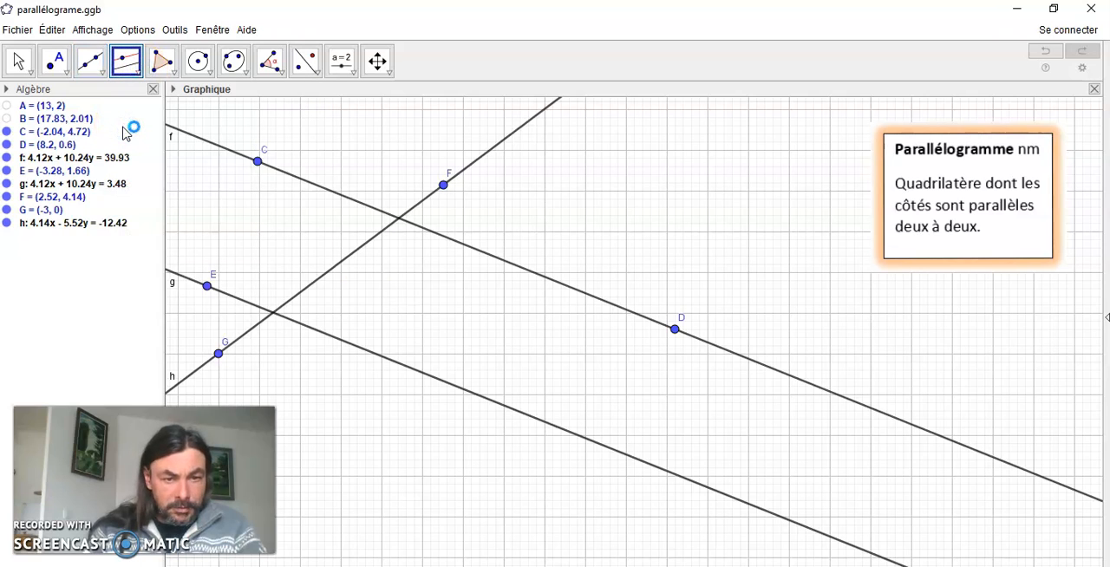
left_click(490, 153)
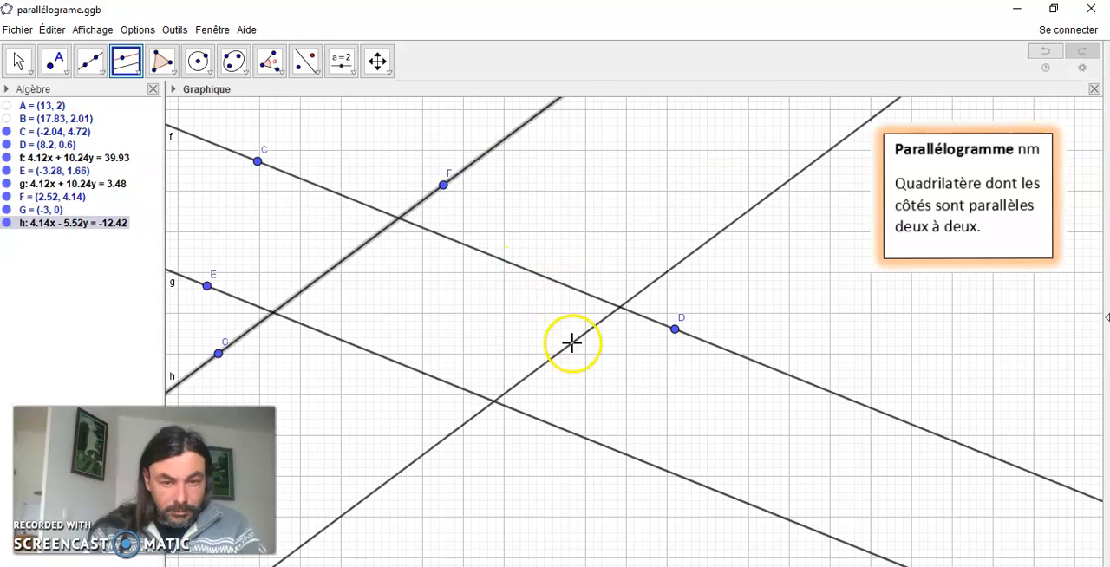
left_click(629, 169)
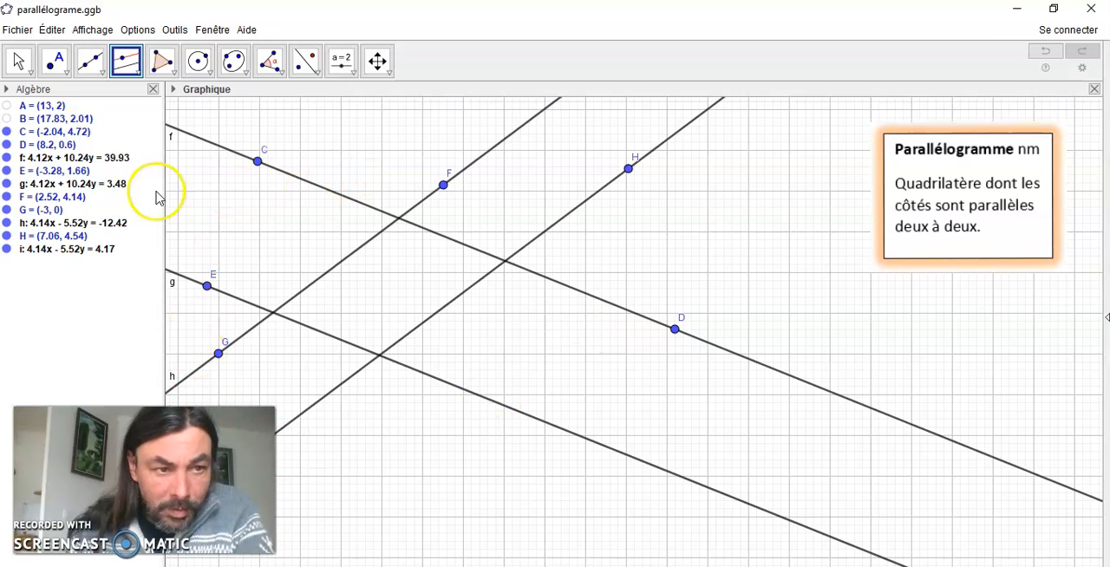
Move point C to about (-0.9, 4.7), H to about (5.7, 3.5) and F to about (2.9, 4.7)
left_click(21, 62)
left_click_drag(258, 163, 307, 168)
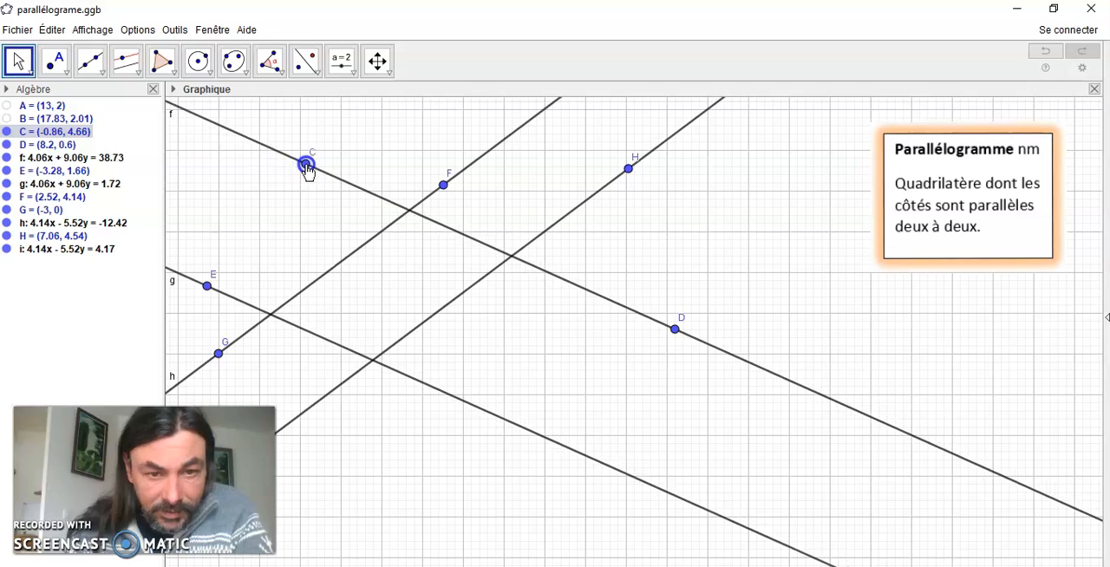
left_click_drag(629, 171, 575, 210)
left_click_drag(443, 184, 459, 163)
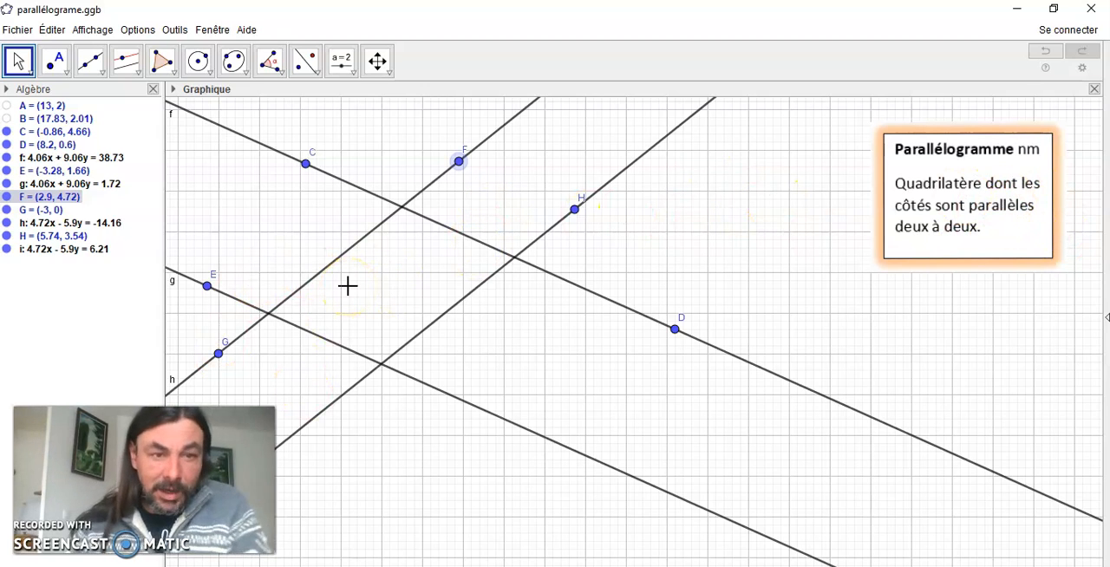
left_click(396, 216)
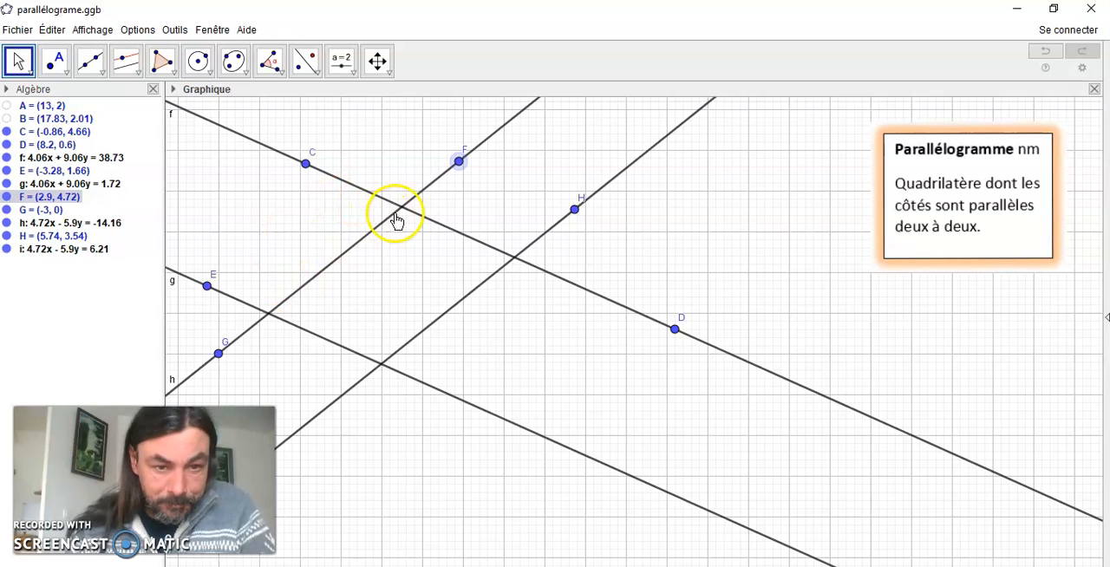
Create the intersection points of line g with line h and with the parallel through H
left_click(58, 65)
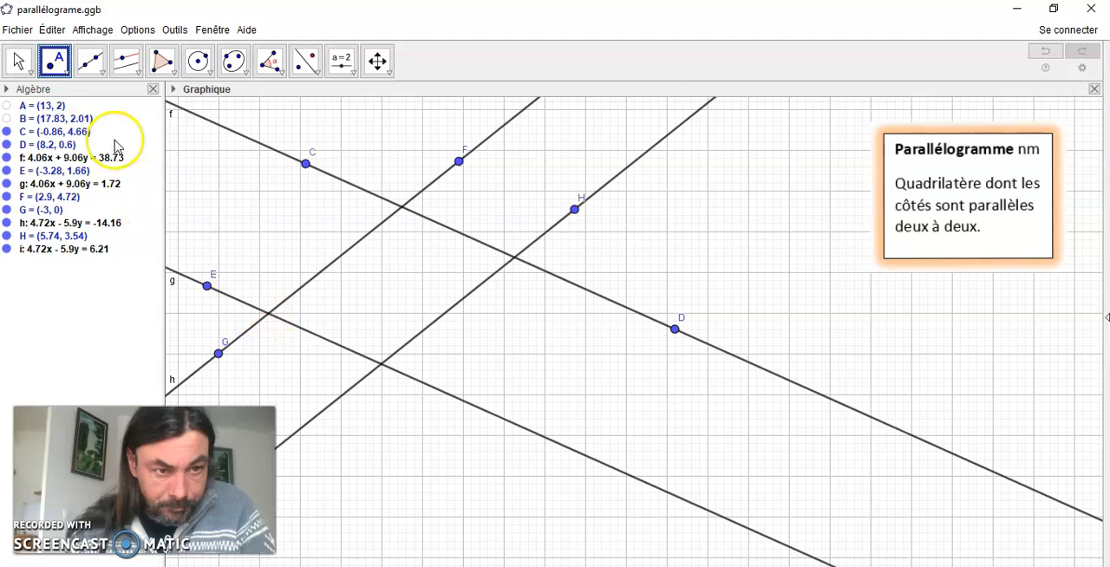
left_click(68, 73)
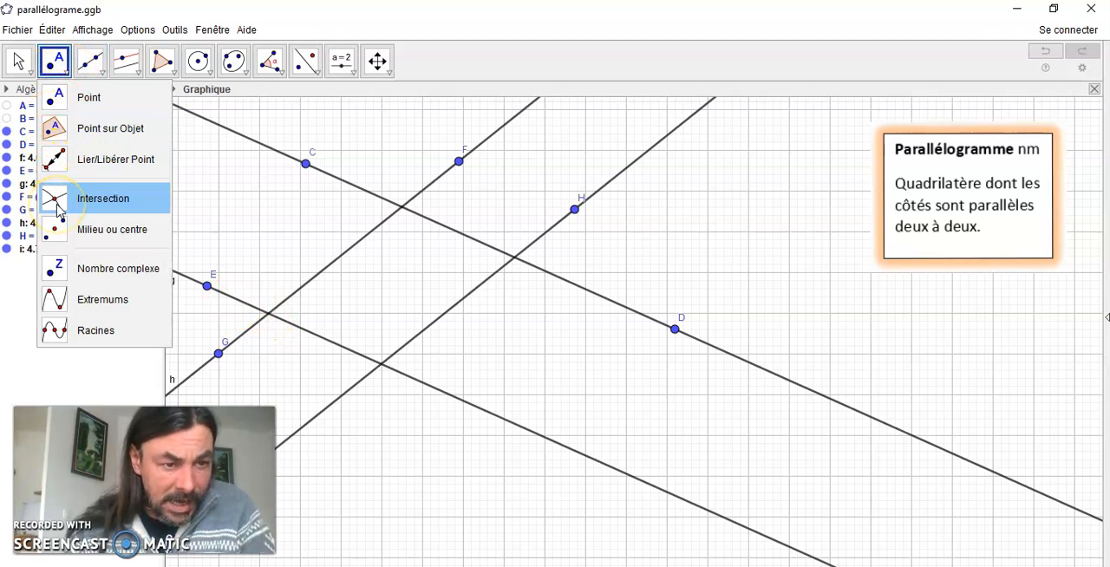
left_click(59, 209)
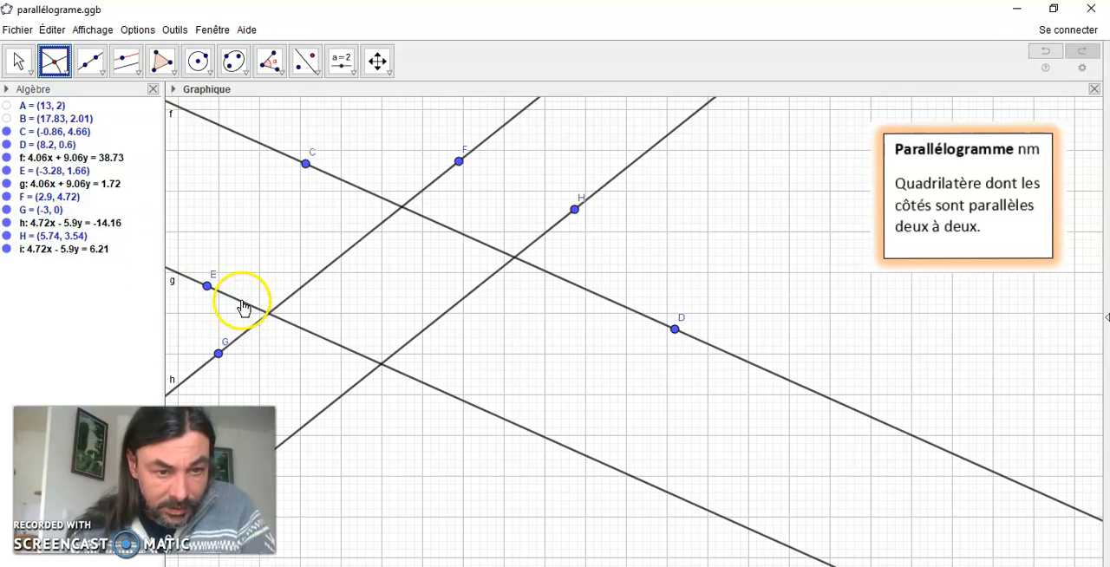
left_click(242, 301)
left_click(247, 329)
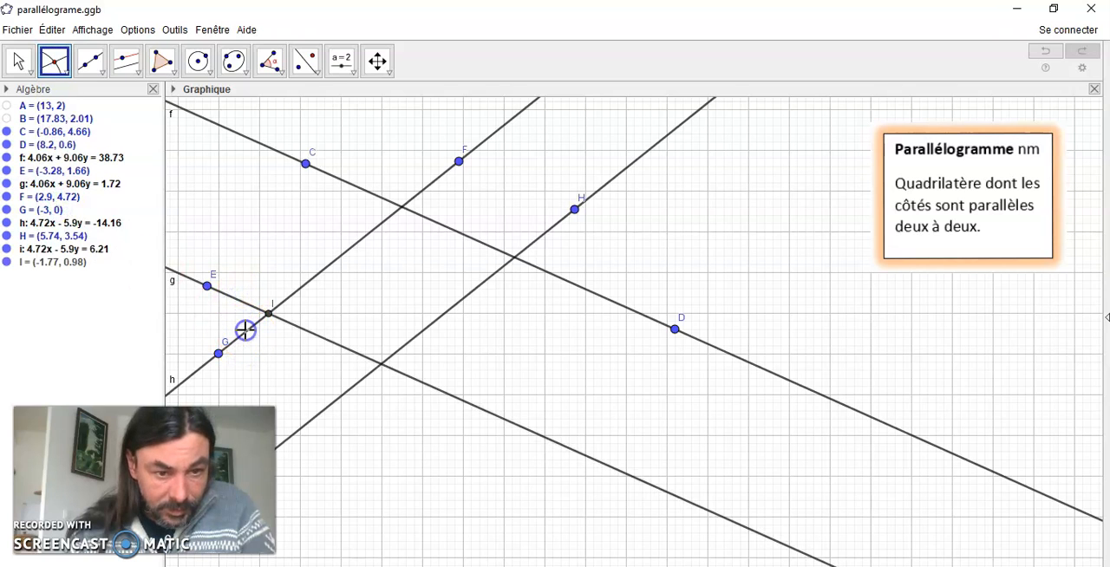
left_click(358, 381)
left_click(414, 384)
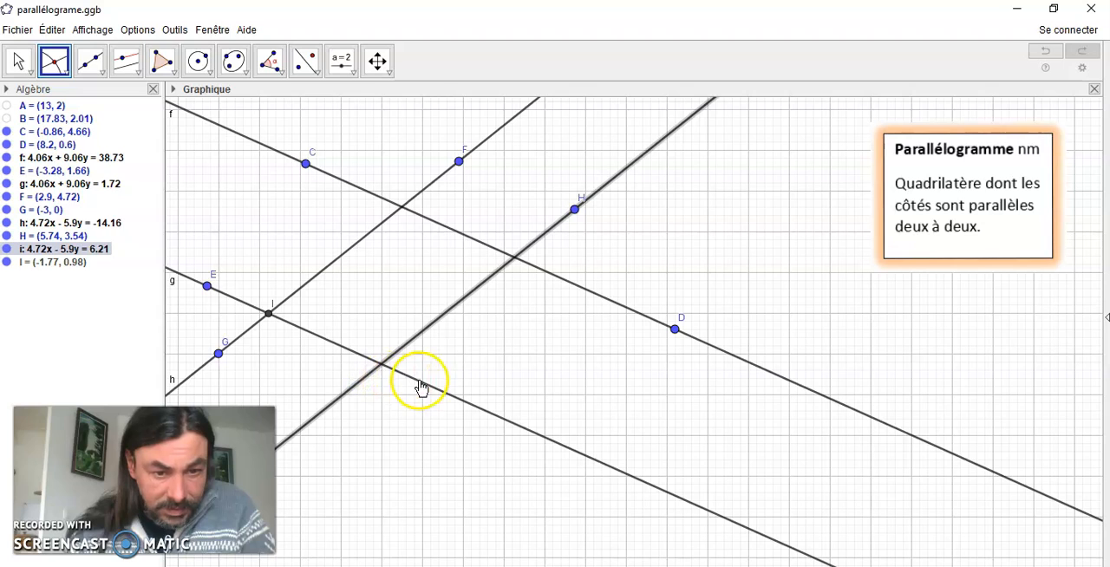
Create the intersection points of line f with the parallel through H and with line h
left_click(553, 274)
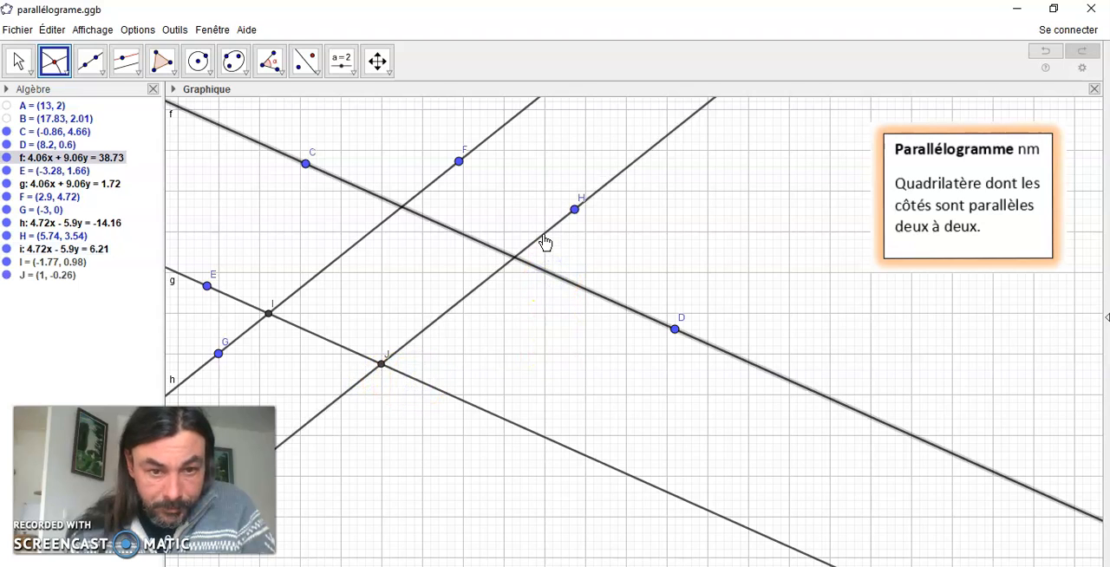
left_click(543, 242)
left_click(426, 194)
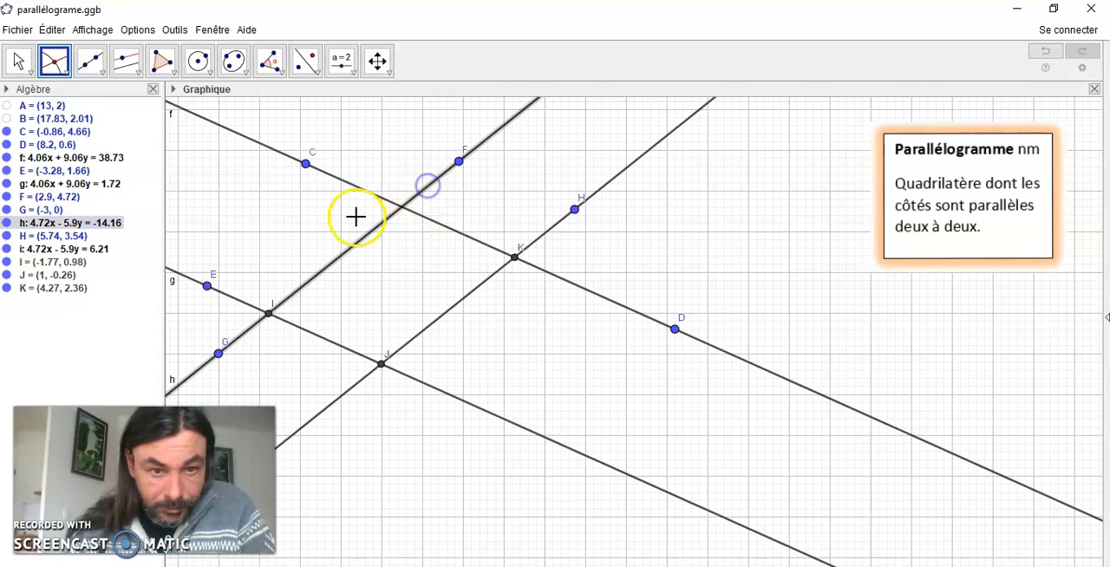
left_click(442, 230)
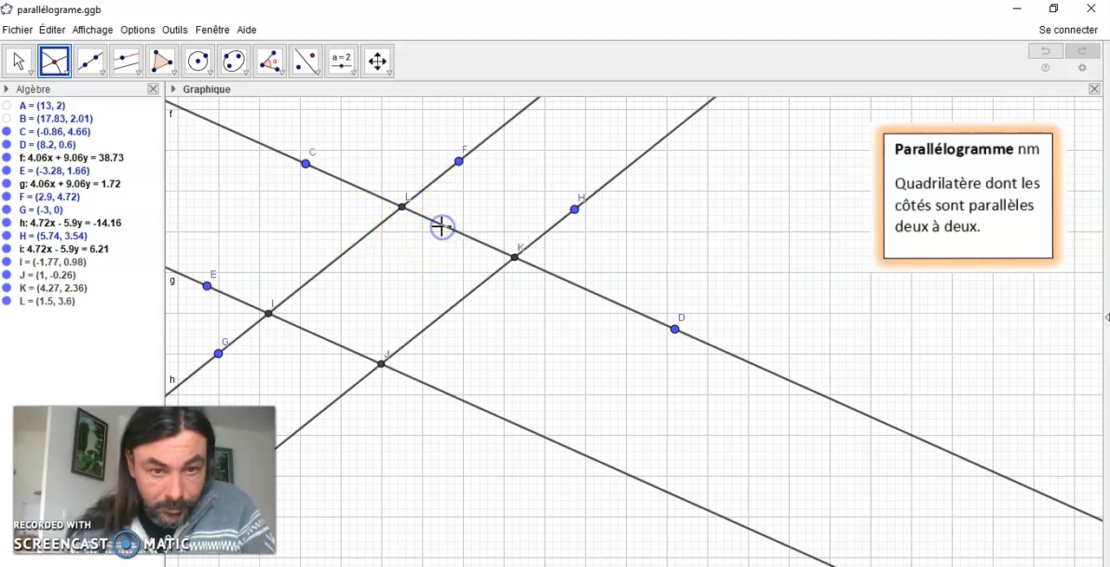
Draw a closed polygon through the four intersection points I, J, K and L
left_click(173, 76)
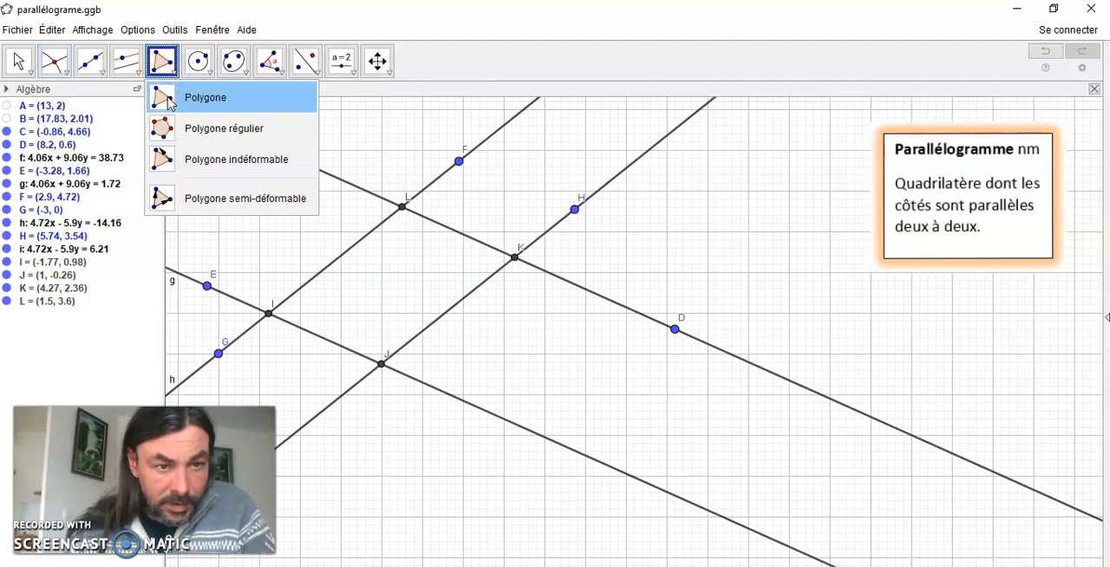
left_click(169, 102)
left_click(271, 308)
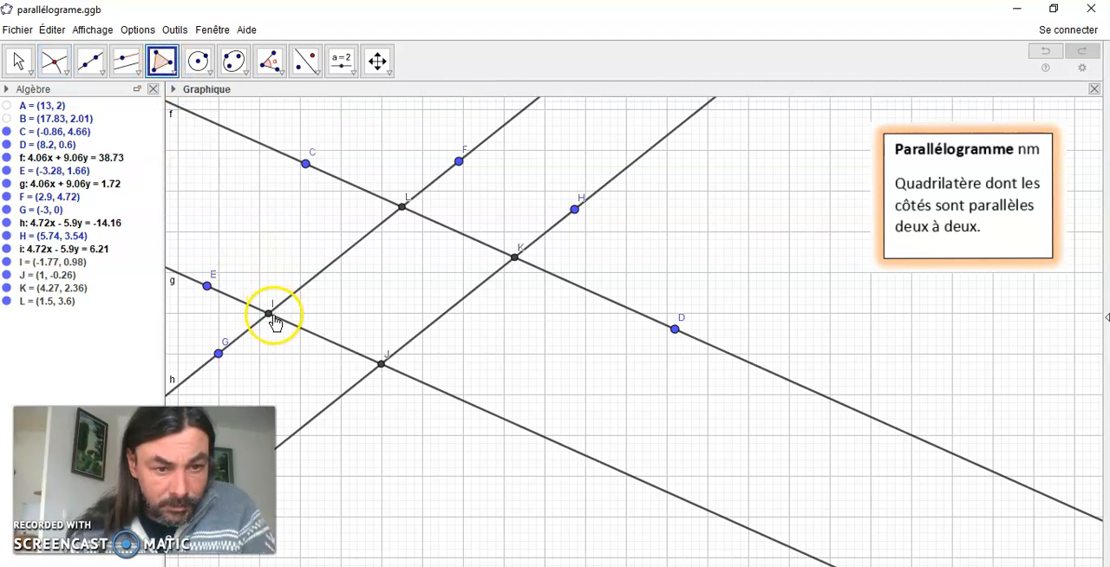
left_click(387, 368)
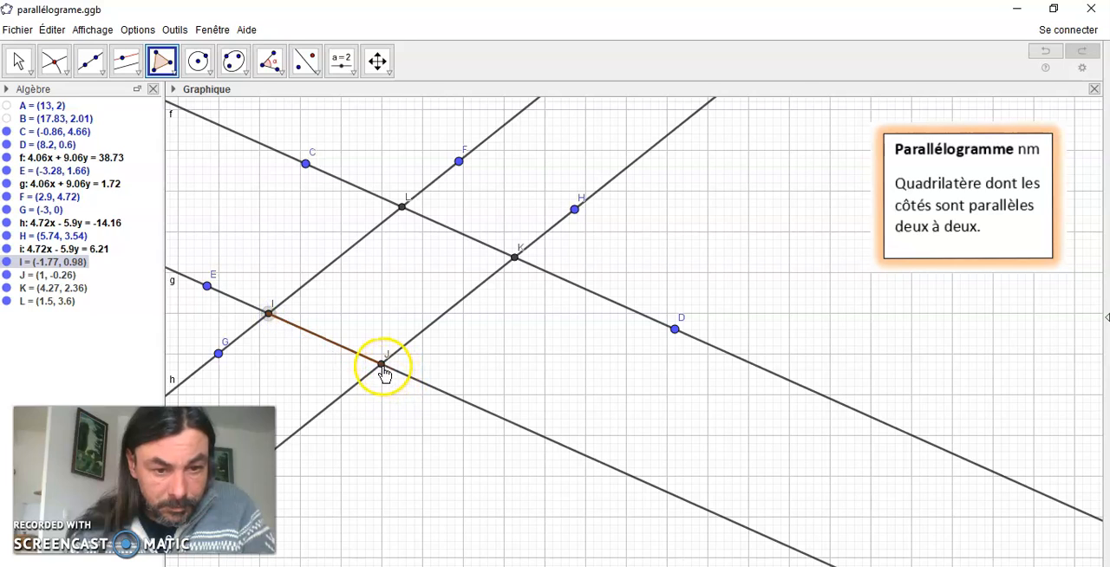
left_click(514, 259)
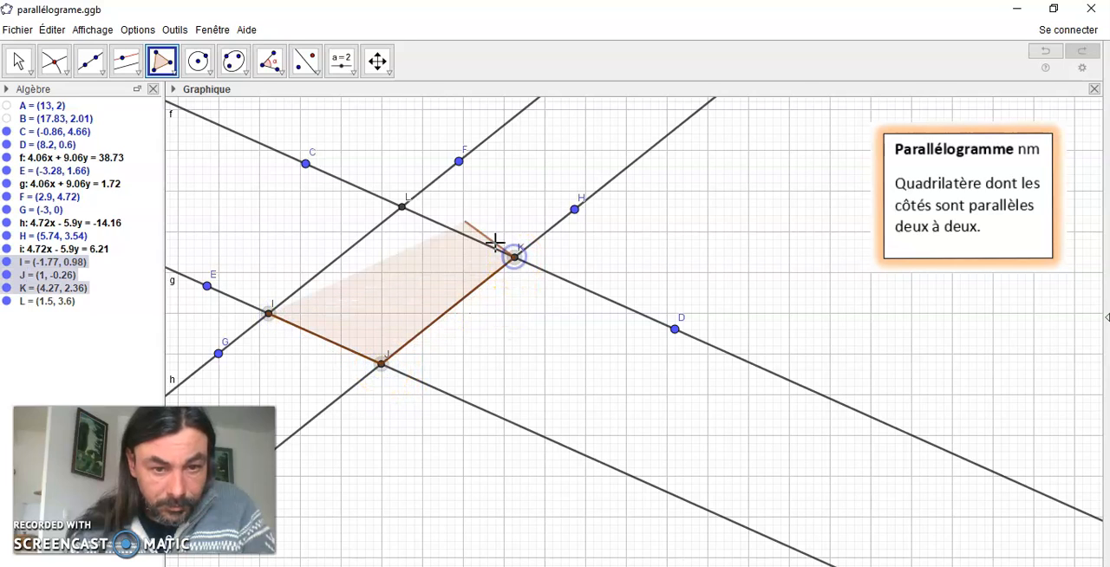
left_click(408, 213)
left_click(268, 314)
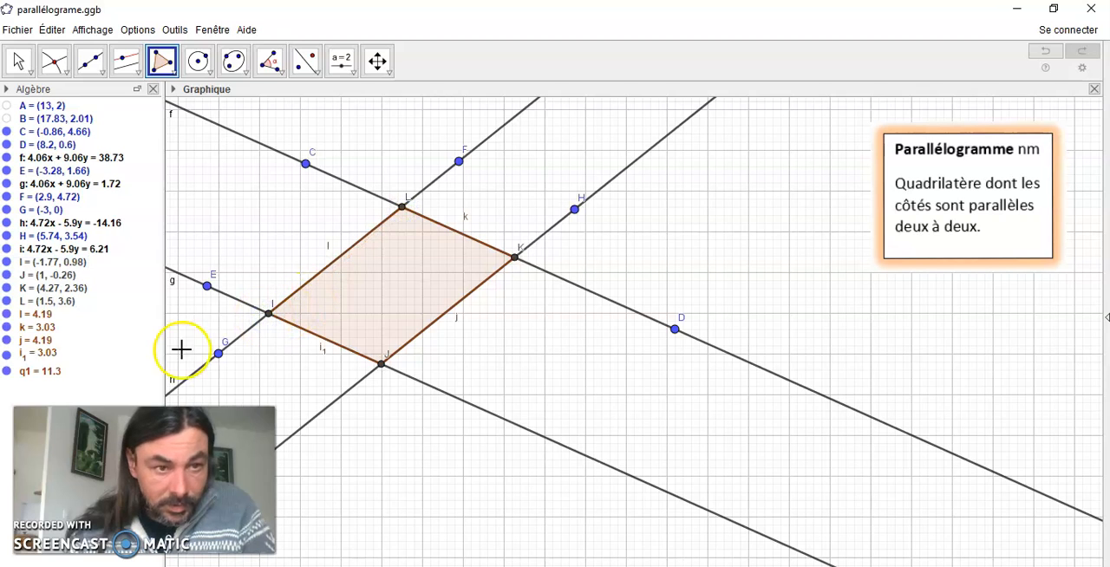
Narrow the parallelogram by moving point H to about (4.9, 3.5)
left_click(17, 61)
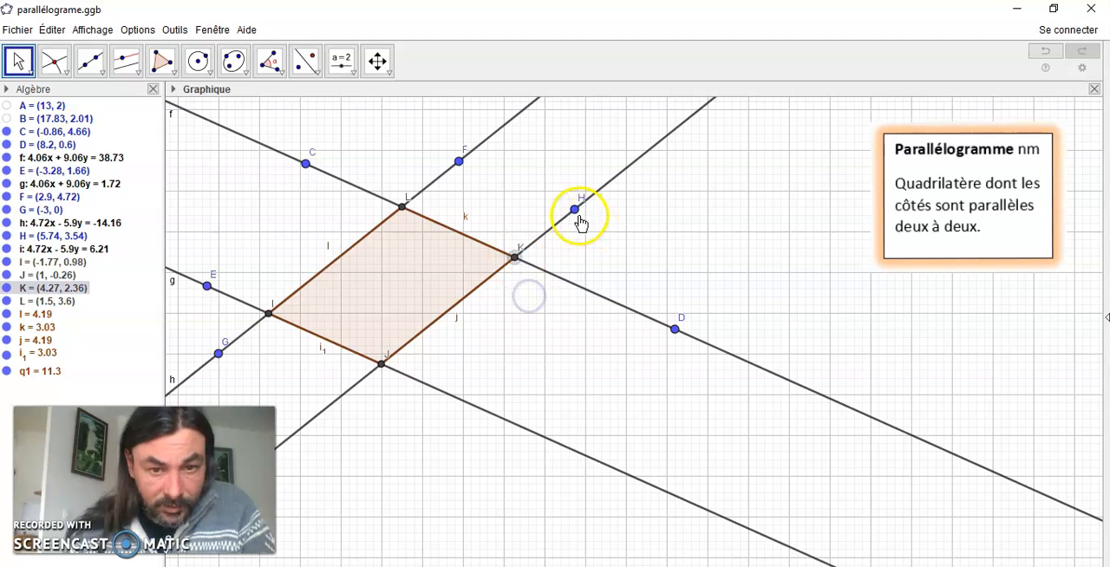
left_click_drag(575, 209, 541, 211)
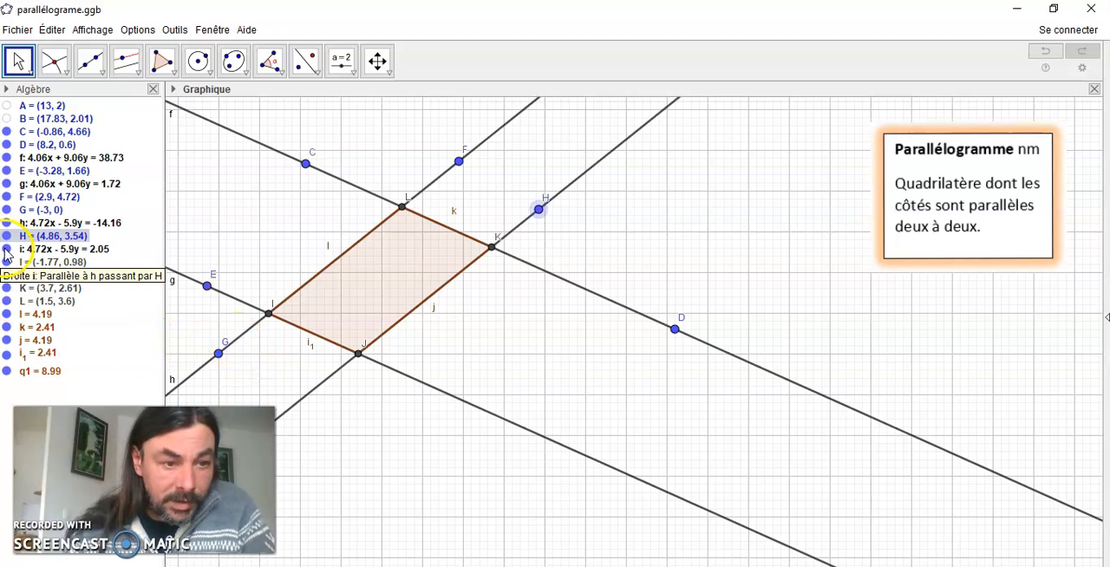
Hide the four construction lines i, h, g and f, leaving only the parallelogram and the points
left_click(7, 249)
left_click(7, 223)
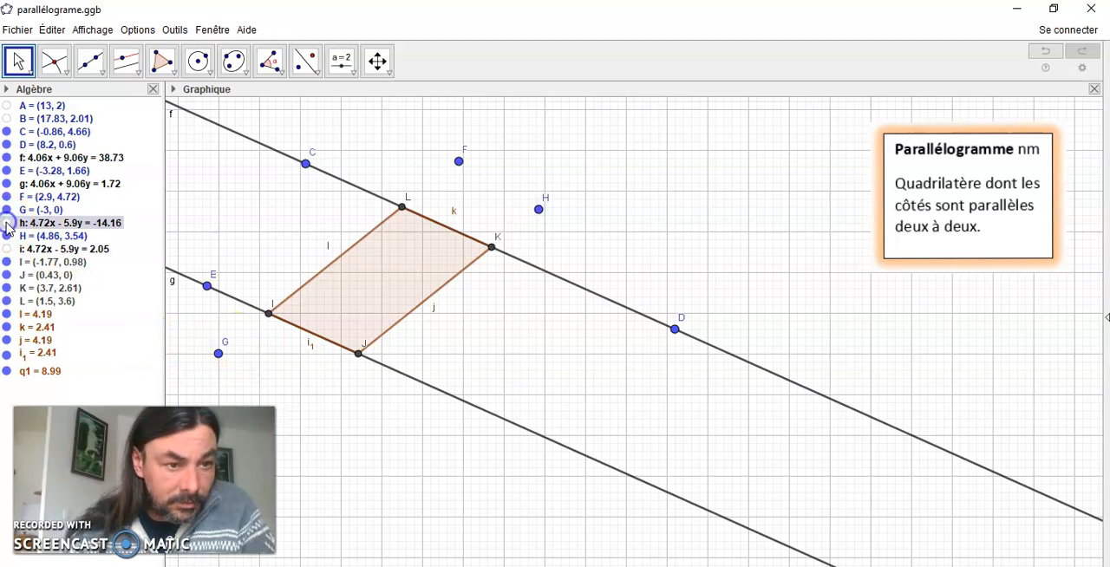
left_click(7, 184)
left_click(7, 158)
Reshape the parallelogram by moving D to about (7.4, 1.6), H to (6, 3), and C down and to the left
left_click_drag(675, 330, 642, 294)
left_click_drag(542, 211, 584, 237)
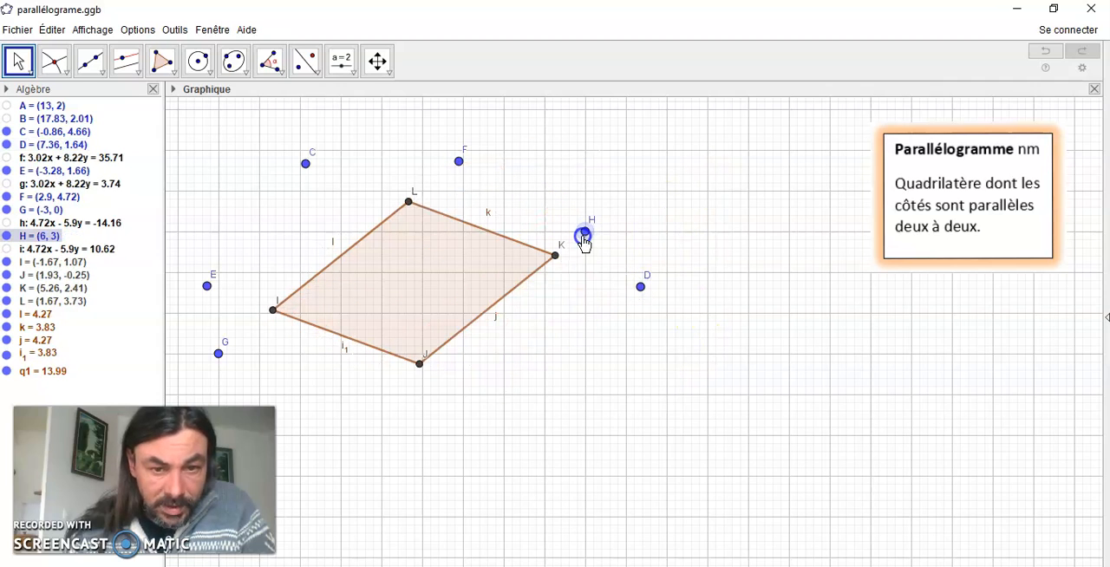
left_click_drag(309, 166, 278, 220)
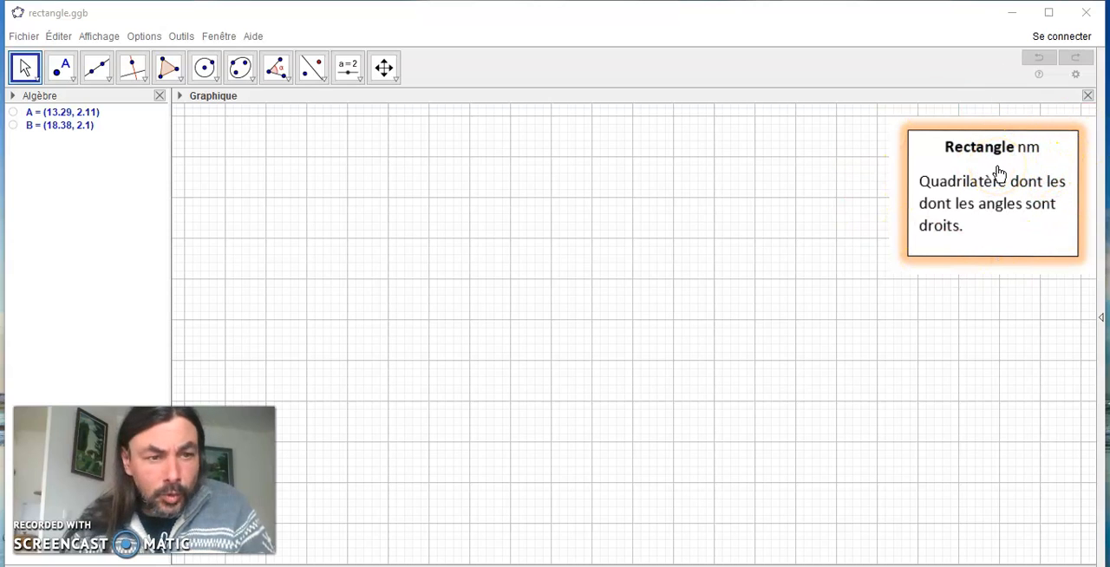
In rectangle.ggb, draw a line through new points C at about (-0.1, 3.4) and D at about (4.5, 2.4)
left_click(103, 84)
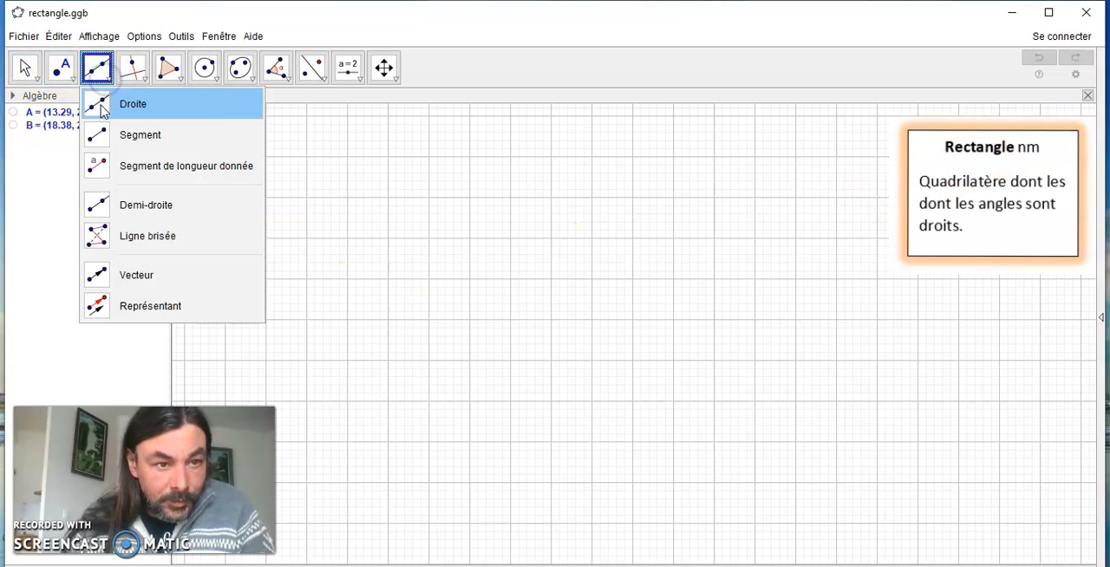
left_click(101, 104)
left_click(343, 223)
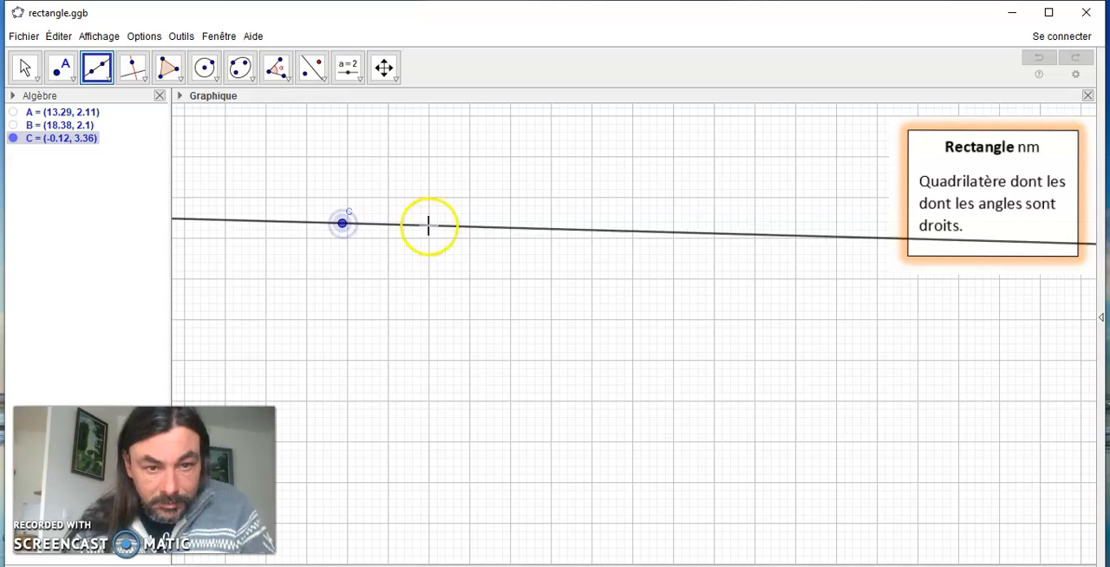
left_click(531, 260)
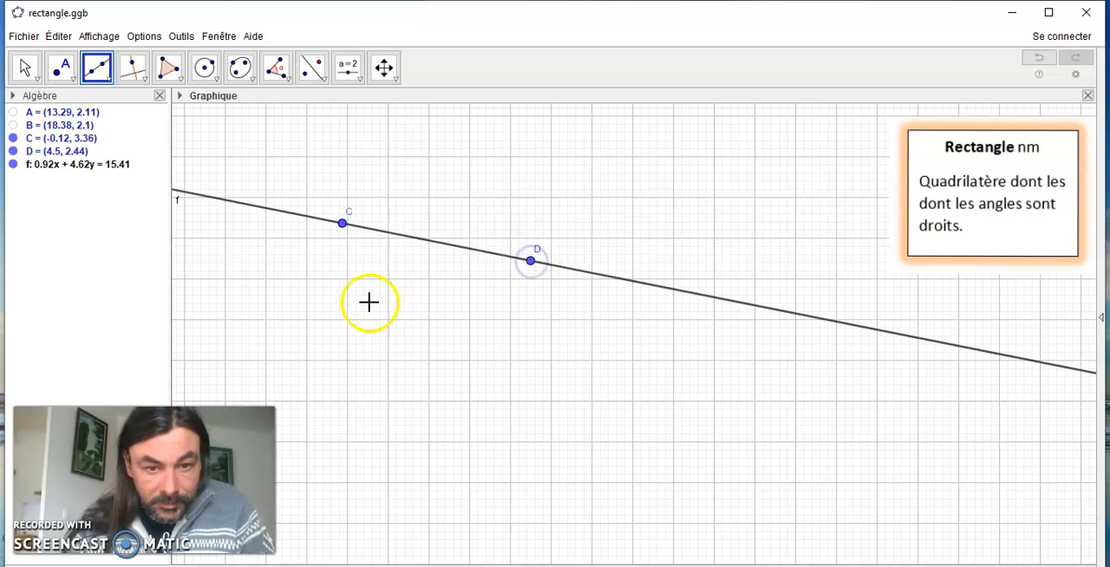
Construct the perpendicular to line f through point C
left_click(128, 71)
left_click(130, 70)
mouse_move(169, 67)
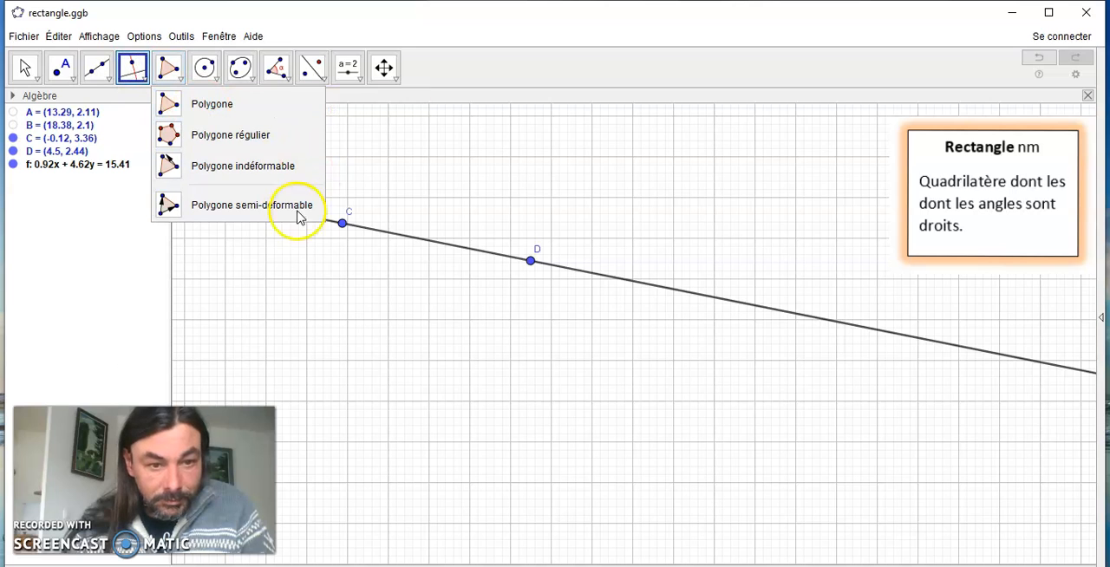
mouse_move(134, 65)
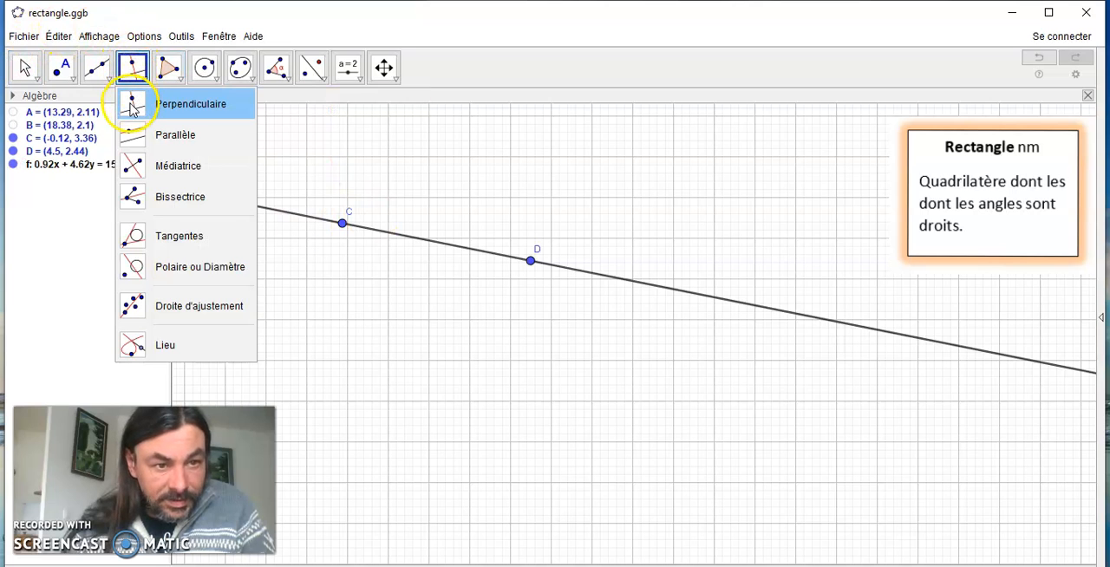
left_click(130, 104)
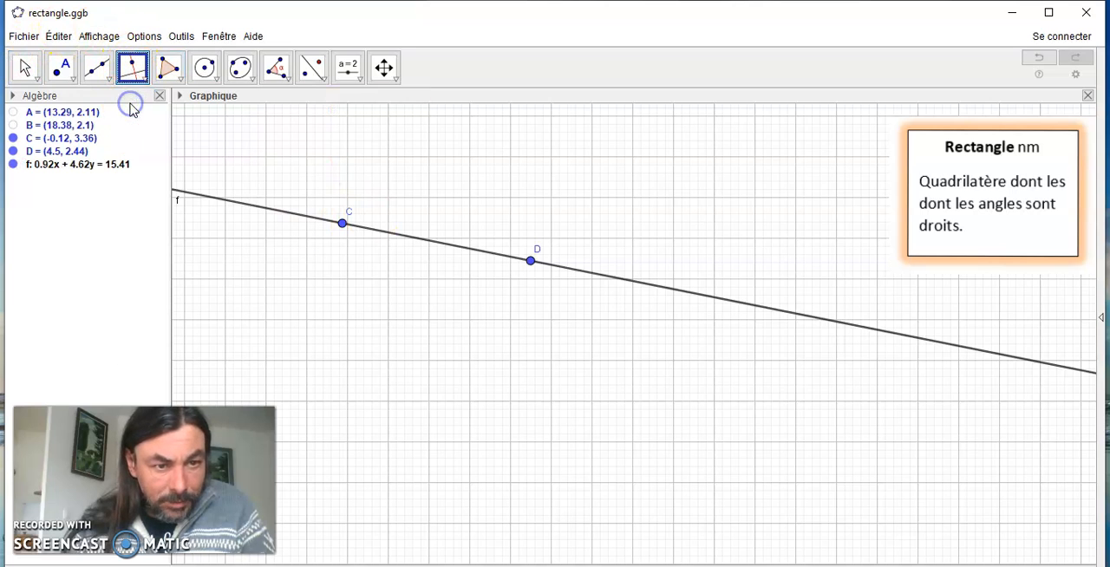
left_click(255, 207)
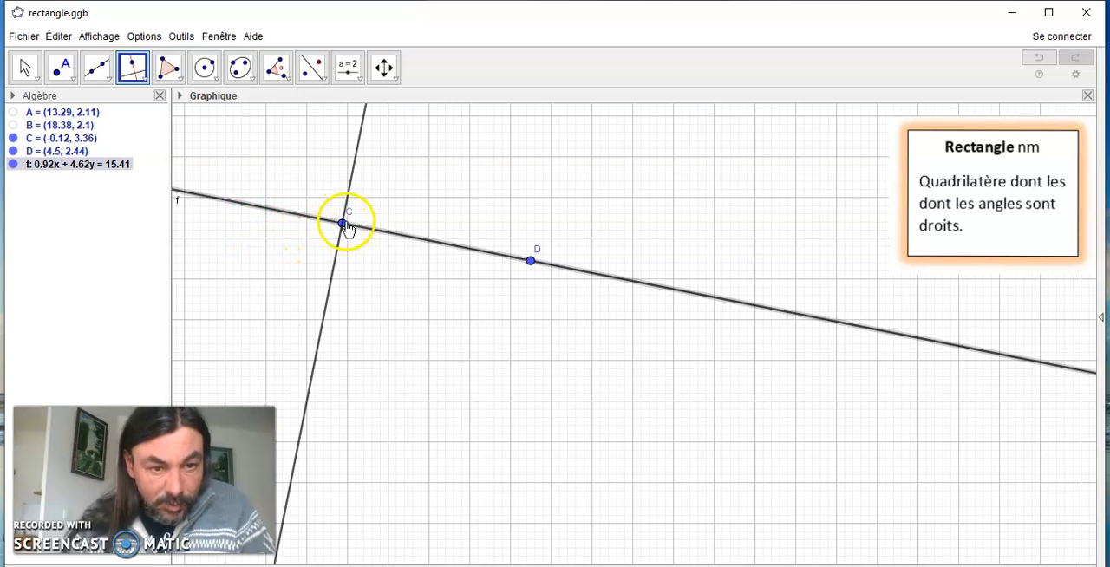
left_click(343, 224)
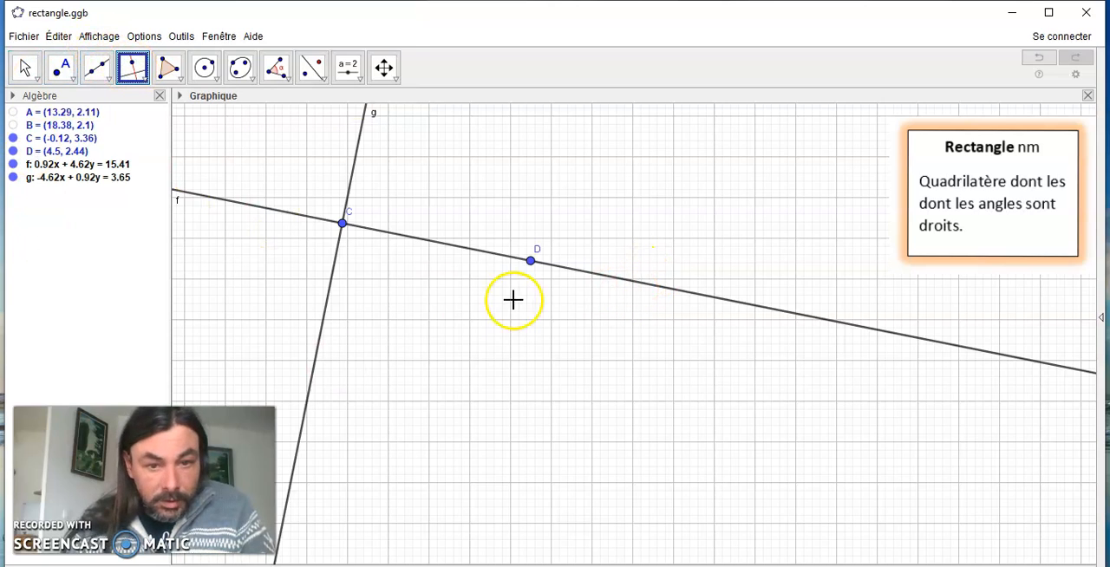
Construct the perpendicular to line f through D and the perpendicular to line g through a new point on g at about (-0.5, 1.4)
left_click(449, 250)
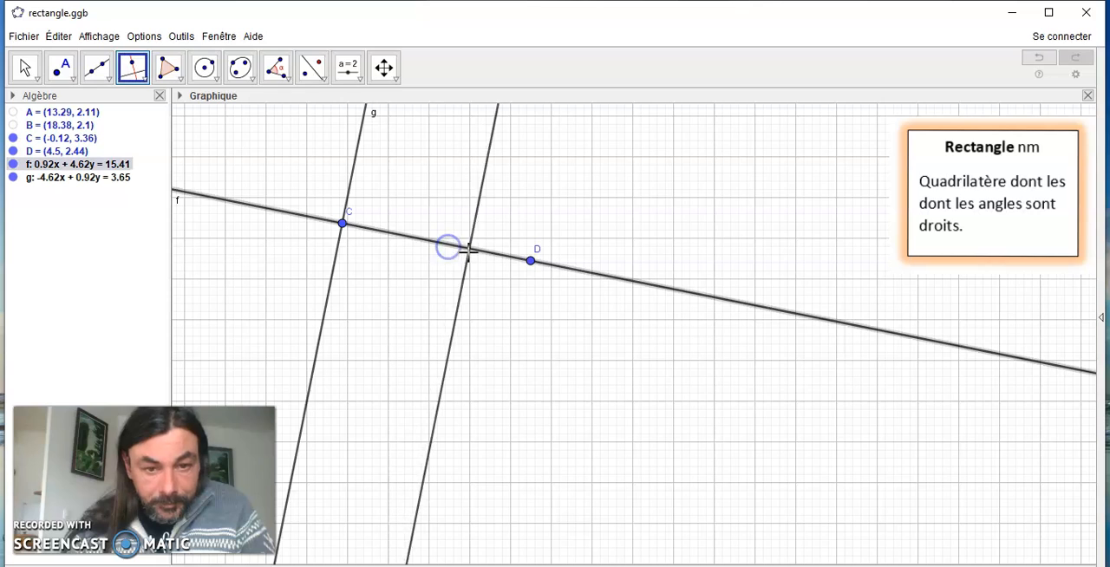
left_click(530, 261)
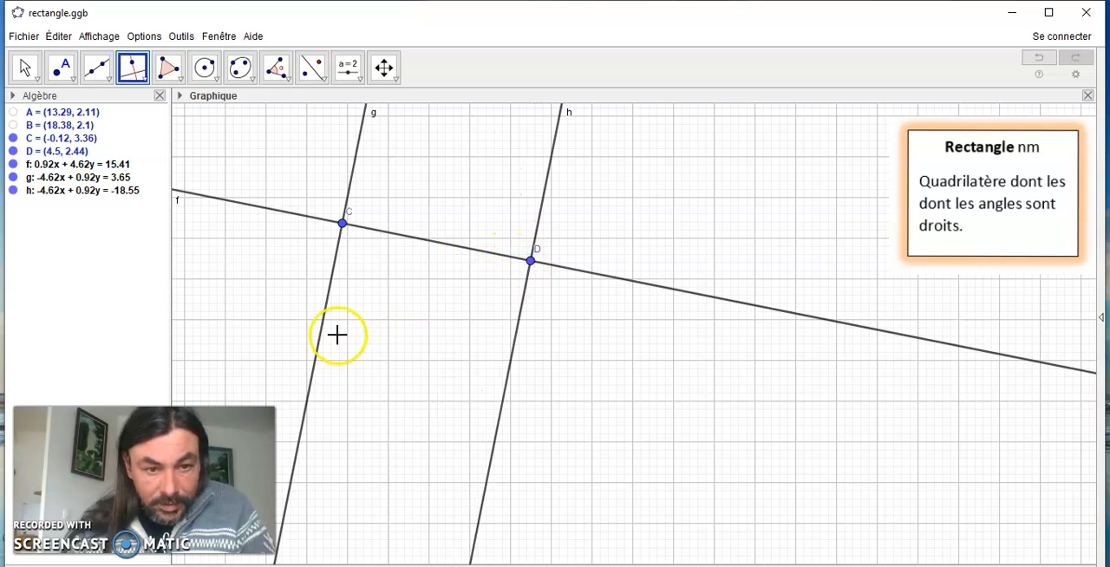
left_click(332, 290)
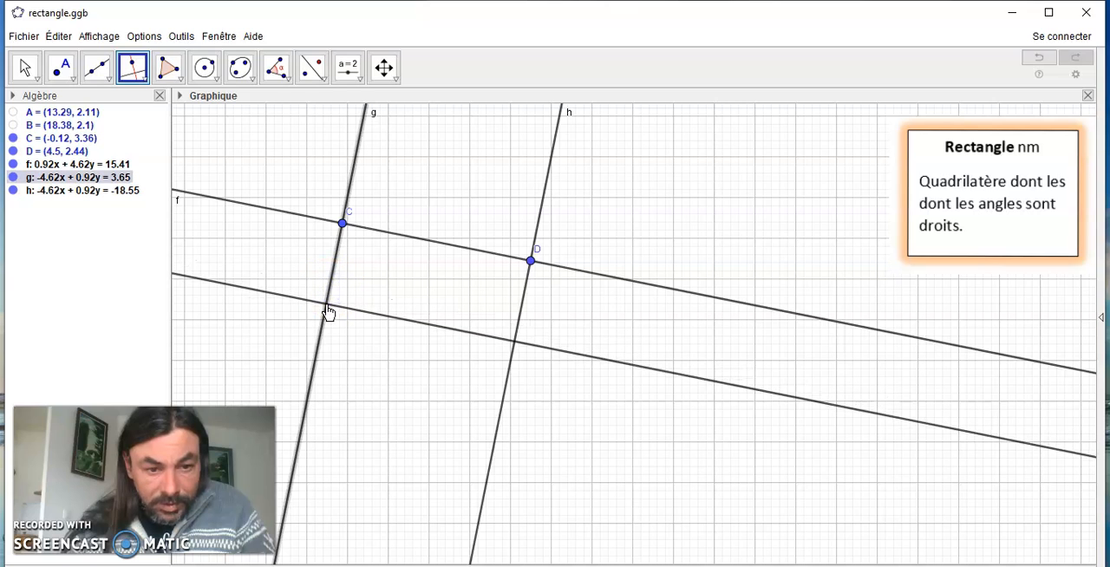
left_click(327, 306)
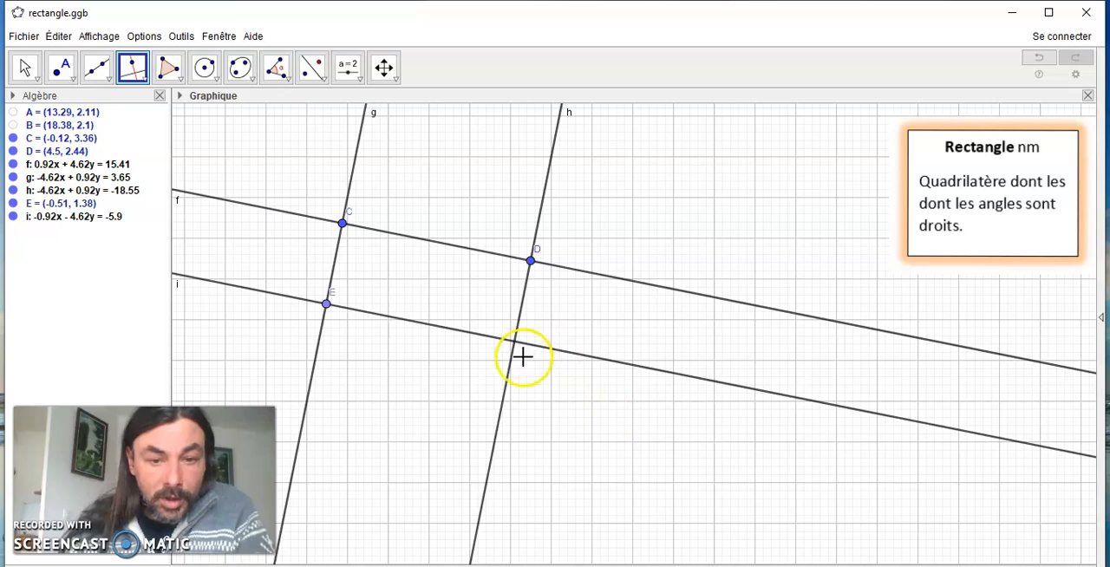
Create the intersection point of line h with the line through E parallel to CD
left_click(69, 83)
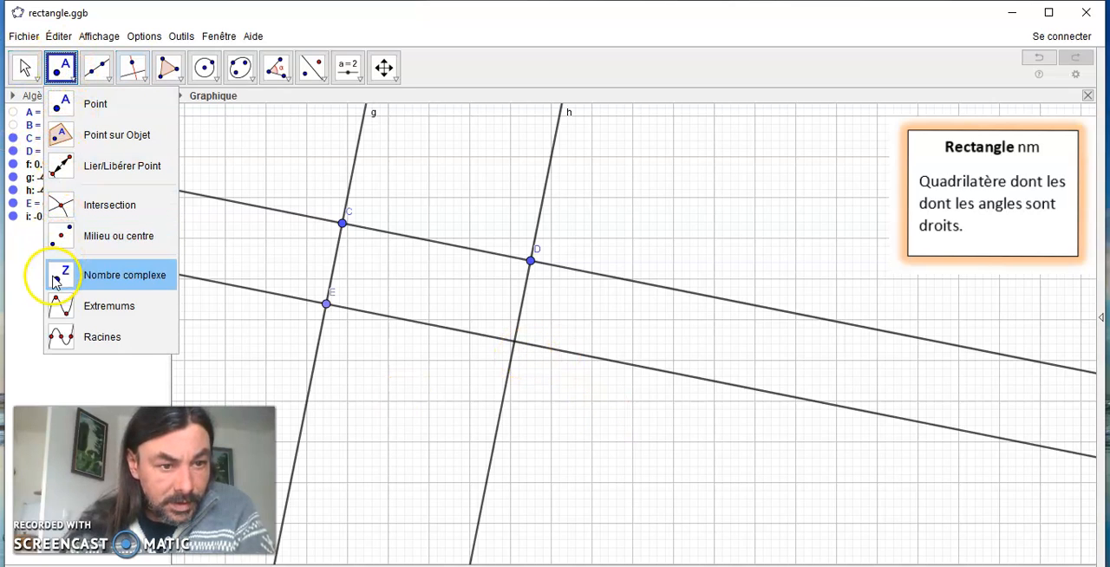
left_click(62, 205)
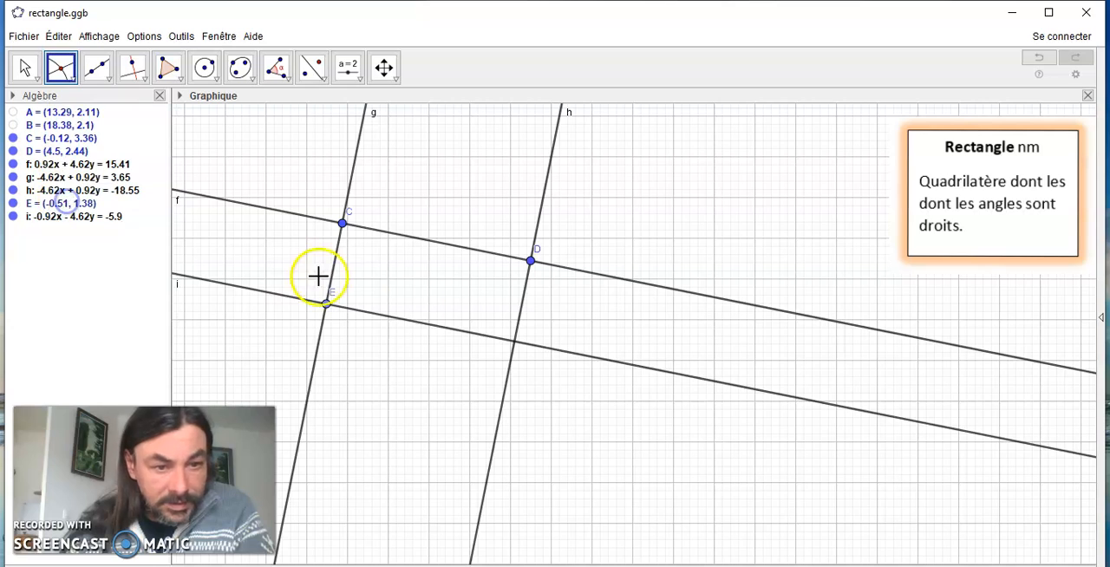
left_click(462, 338)
left_click(520, 310)
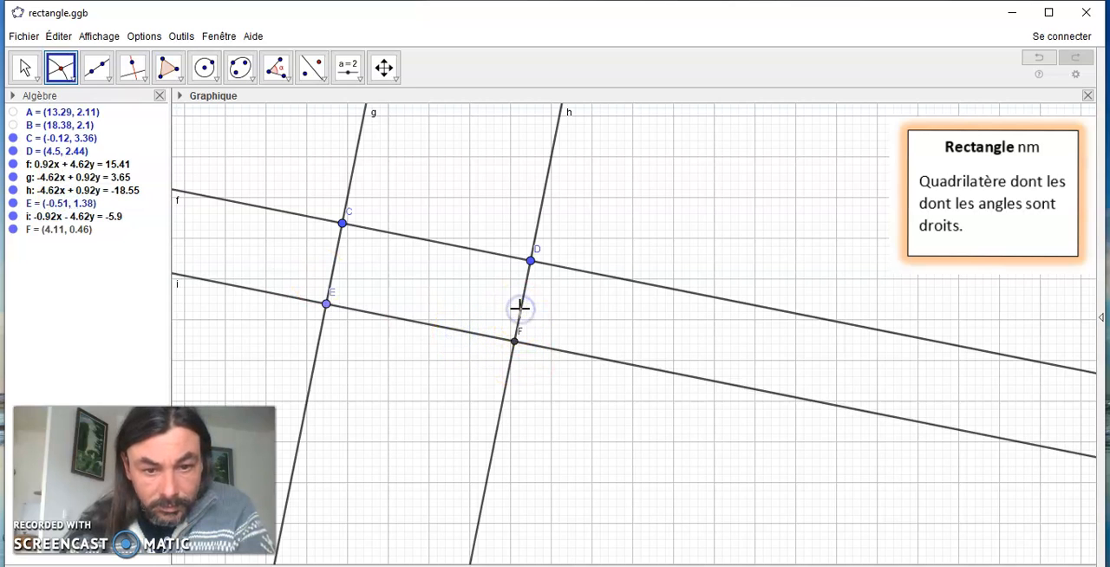
Hide the construction lines i, h, g and f so that only points C, D, E and F remain
left_click(13, 217)
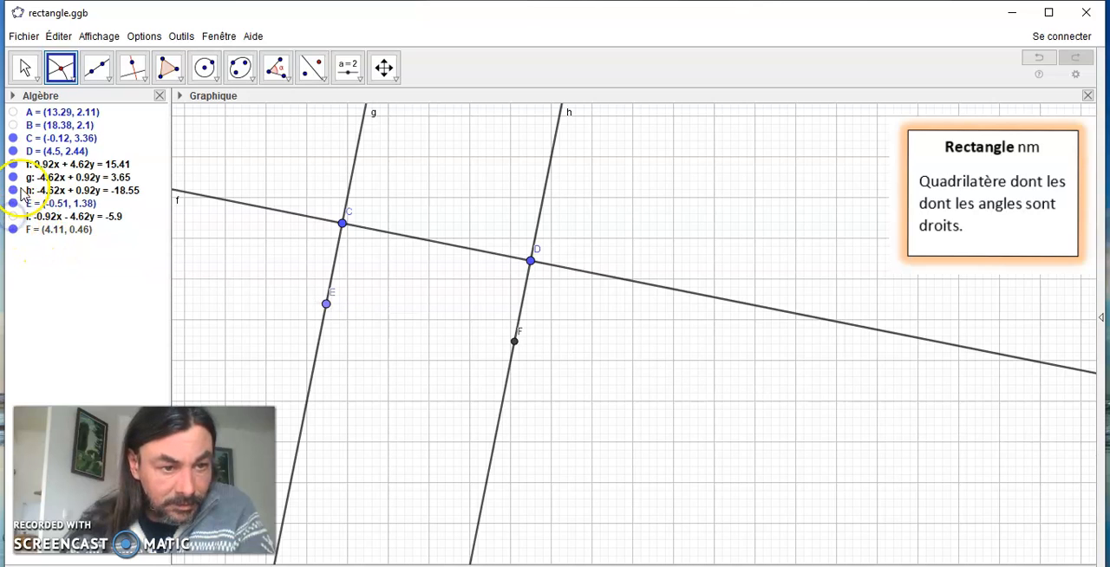
left_click(12, 191)
left_click(13, 178)
left_click(13, 165)
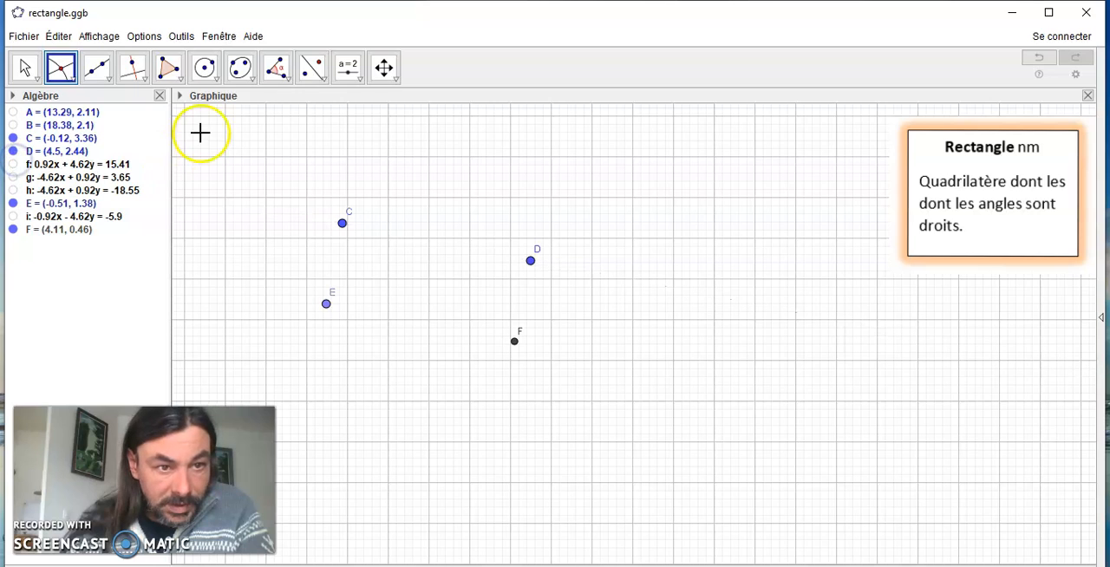
Draw a closed polygon through points C, D, F and E to form the rectangle
left_click(174, 69)
left_click(178, 70)
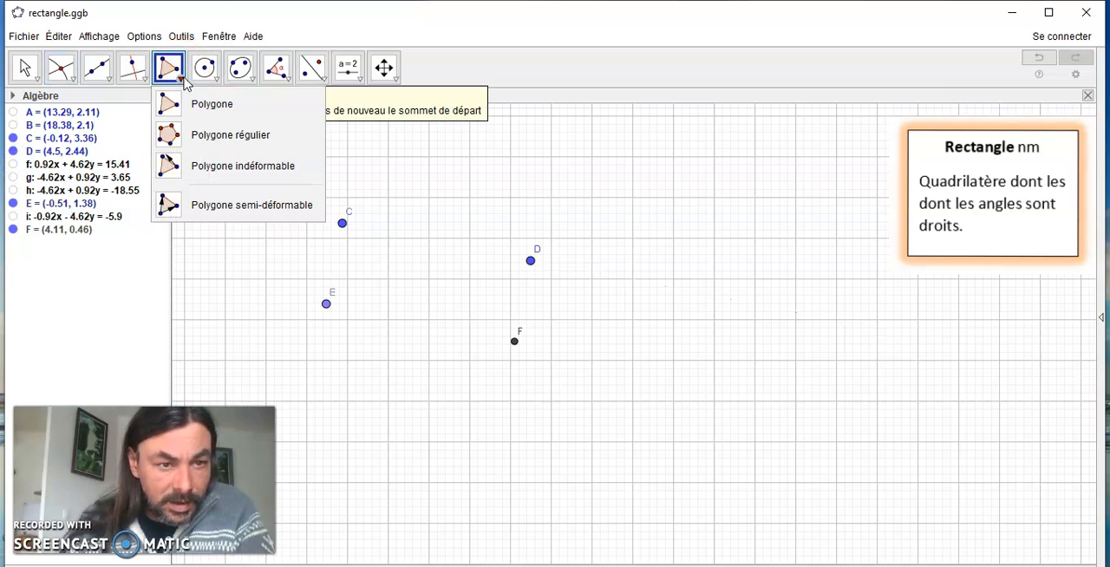
left_click(184, 102)
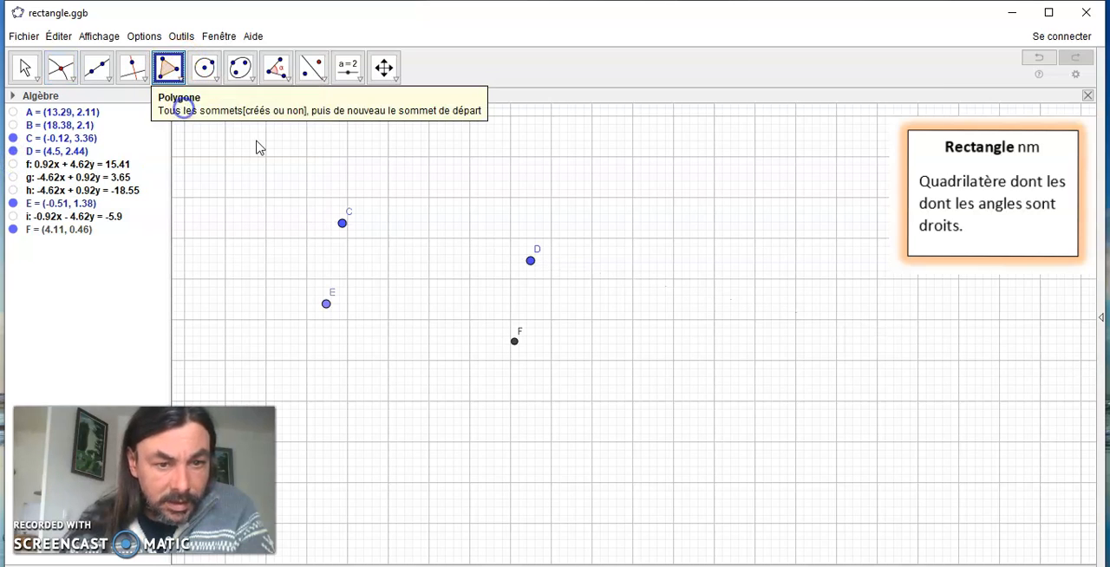
left_click(344, 224)
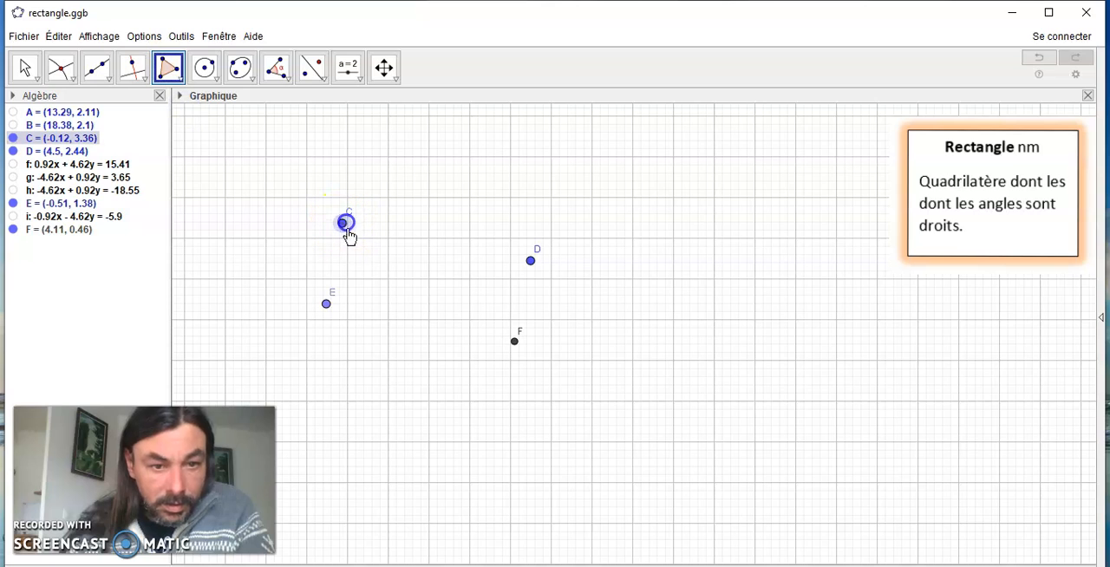
left_click(532, 262)
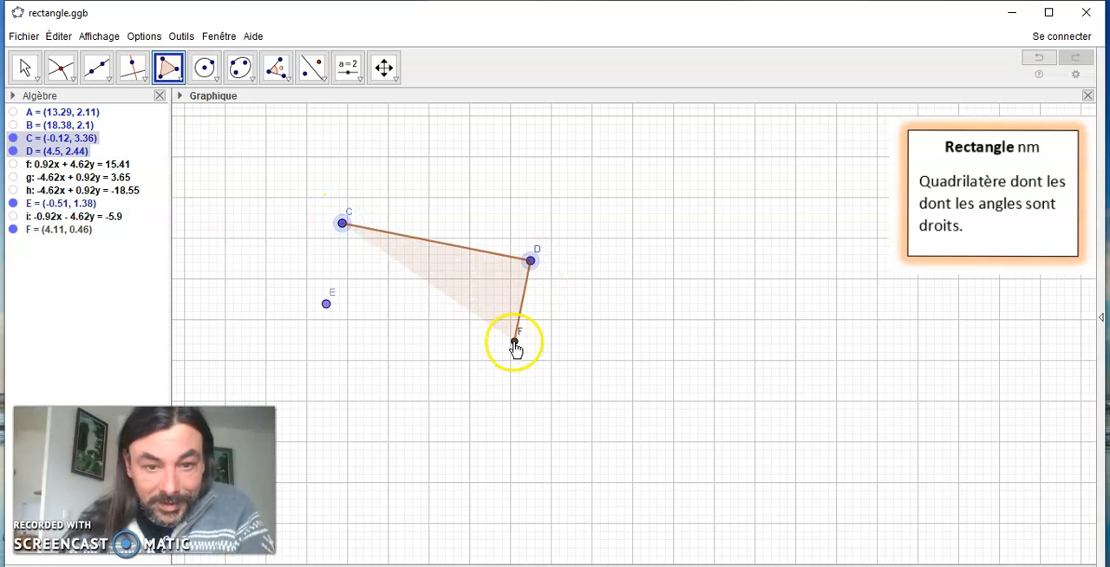
left_click(514, 342)
left_click(325, 303)
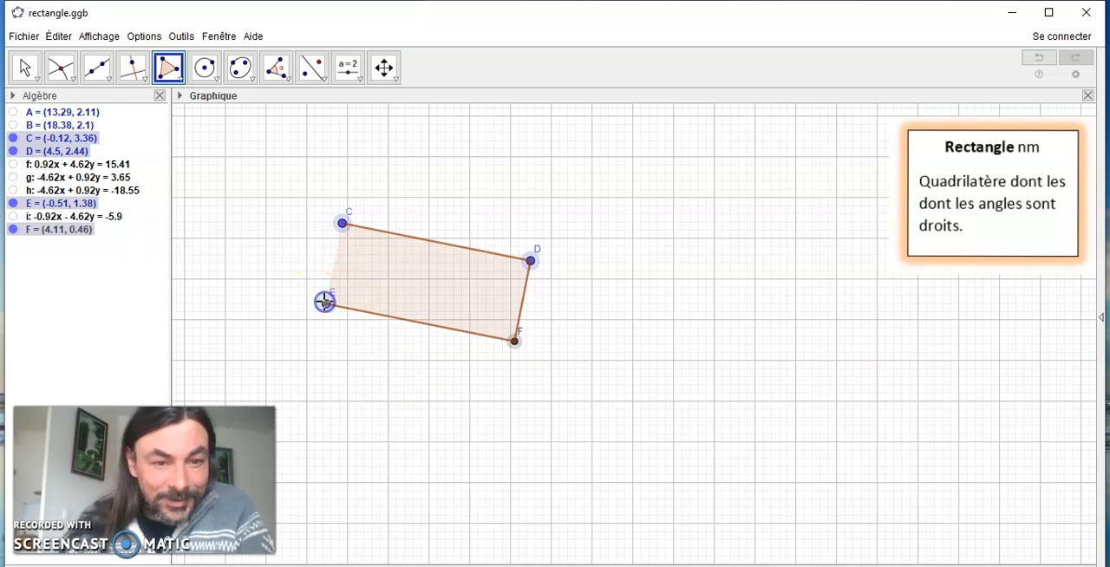
left_click(327, 306)
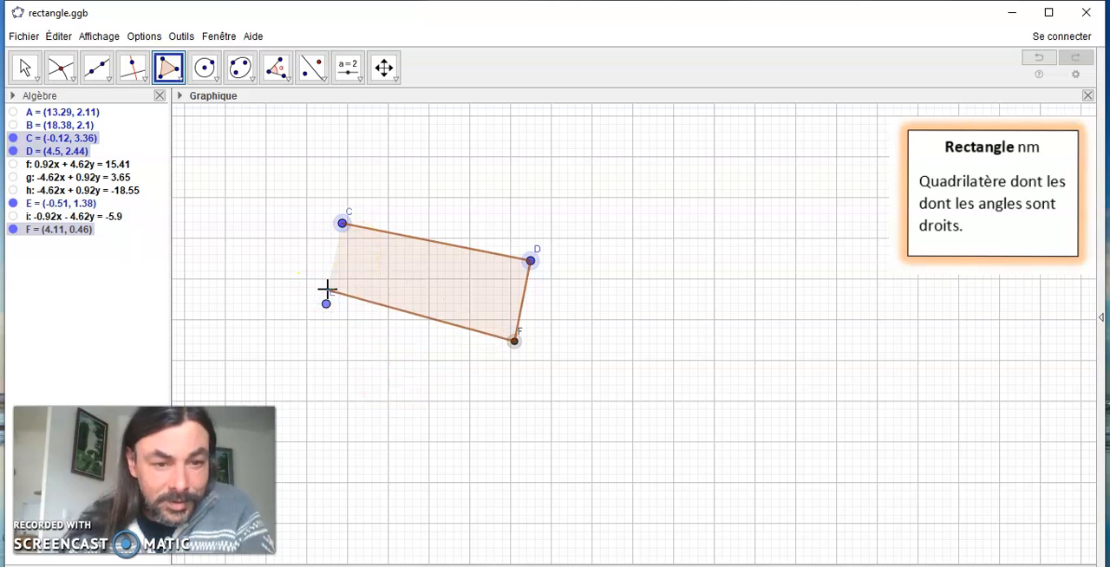
left_click(328, 306)
left_click(342, 224)
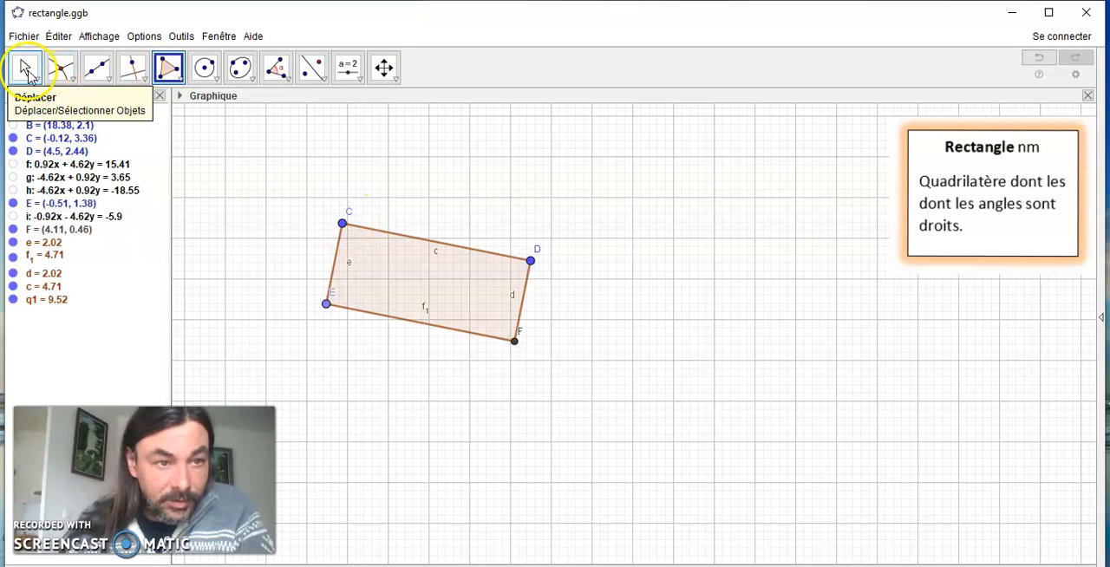
Reshape the rectangle by moving C up and to the left and D to the right and slightly up
left_click(26, 70)
left_click_drag(347, 229, 258, 173)
left_click_drag(534, 266, 680, 238)
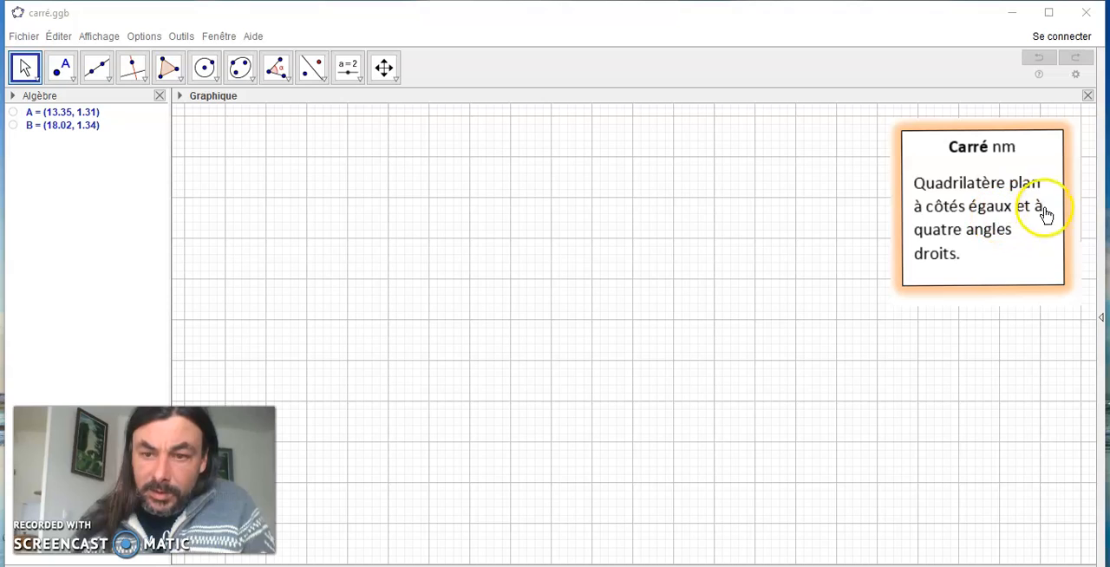
In carré.ggb, draw a line through new points C at about (0.6, 2.7) and D at about (3.8, 2.3)
left_click(101, 76)
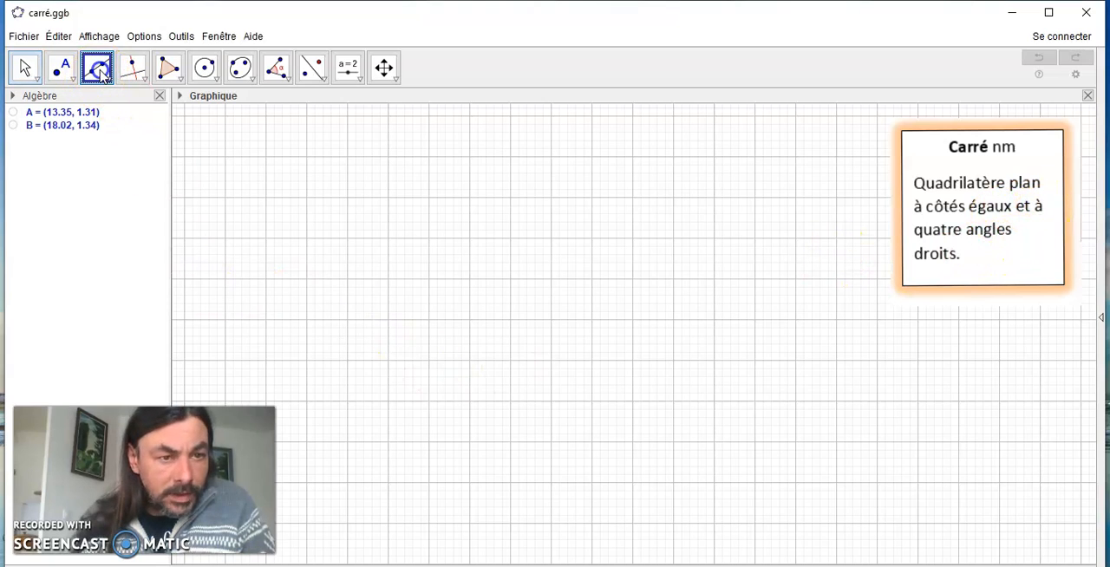
left_click(98, 72)
left_click(95, 105)
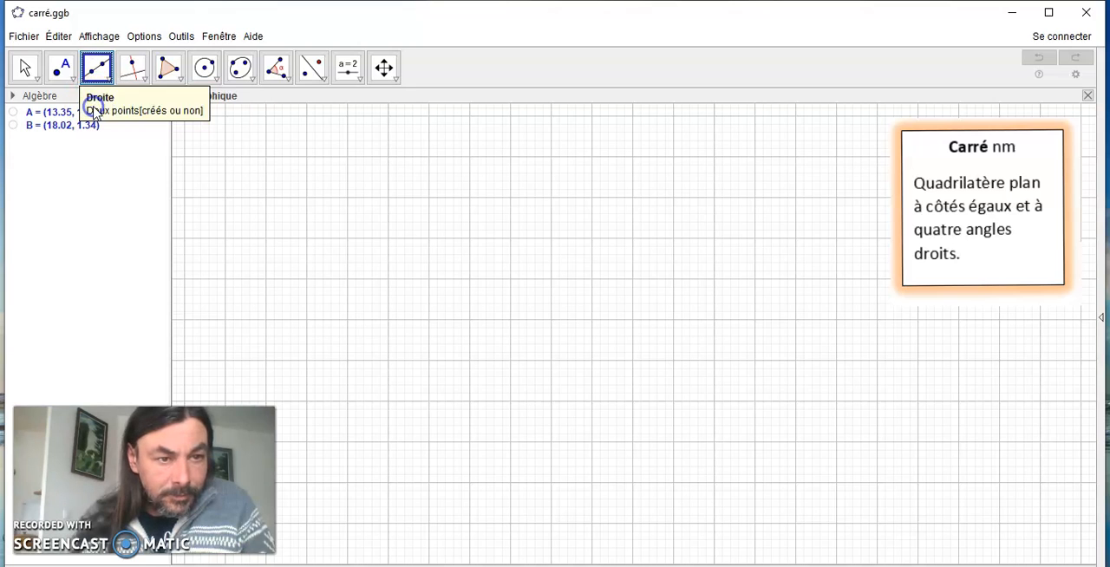
left_click(369, 249)
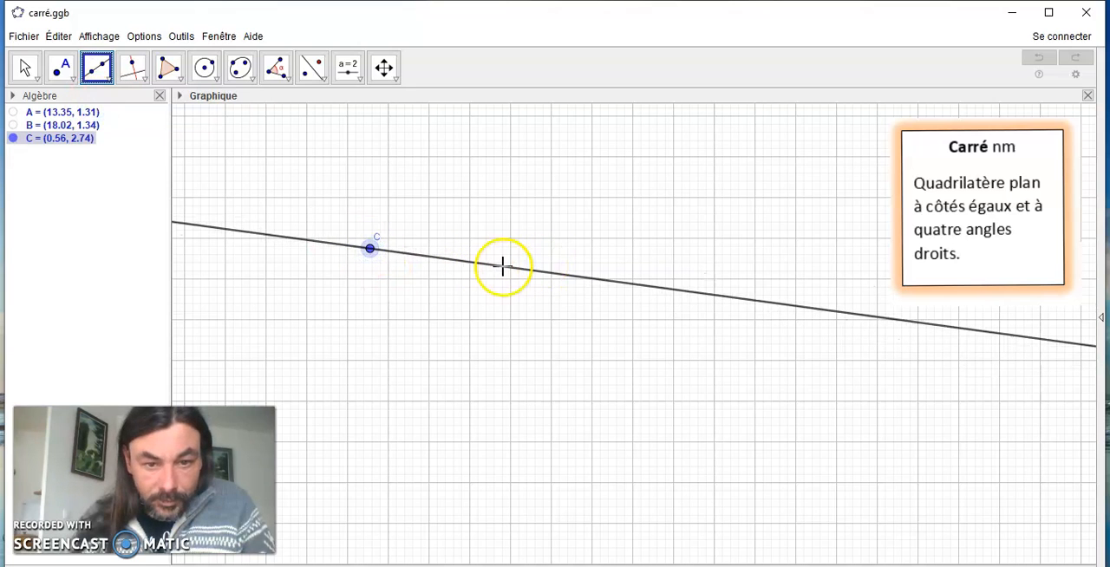
left_click(503, 266)
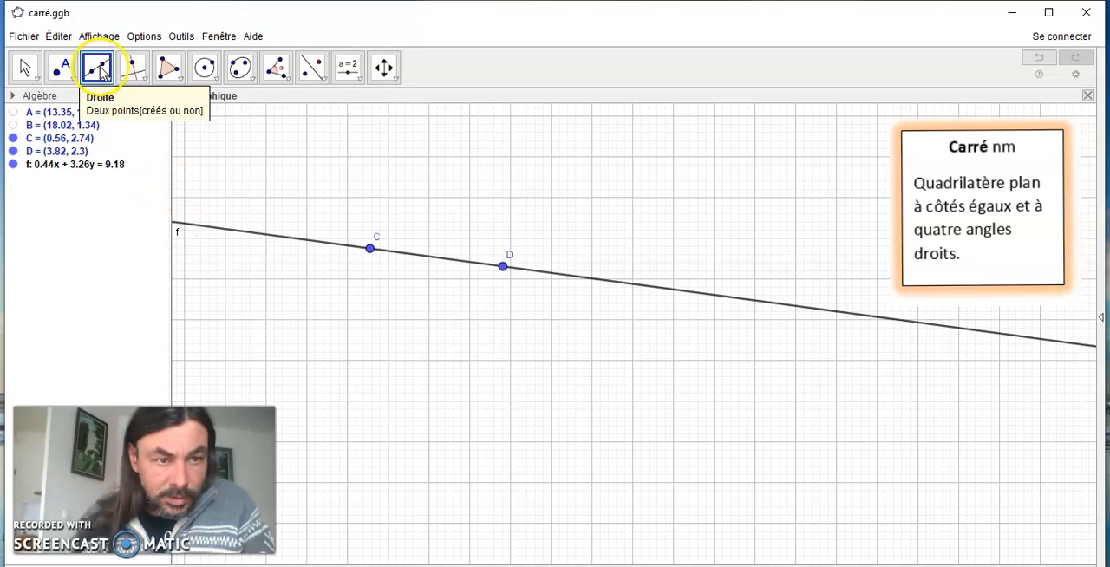
Add a perpendicular to the line CD passing through point C as the square's second side line
left_click(139, 78)
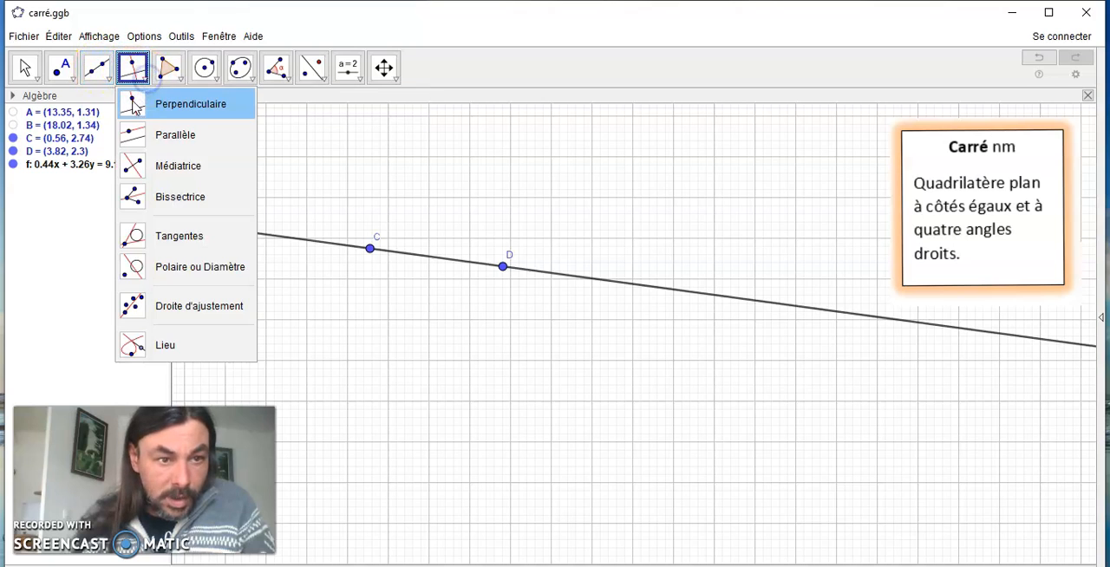
left_click(133, 104)
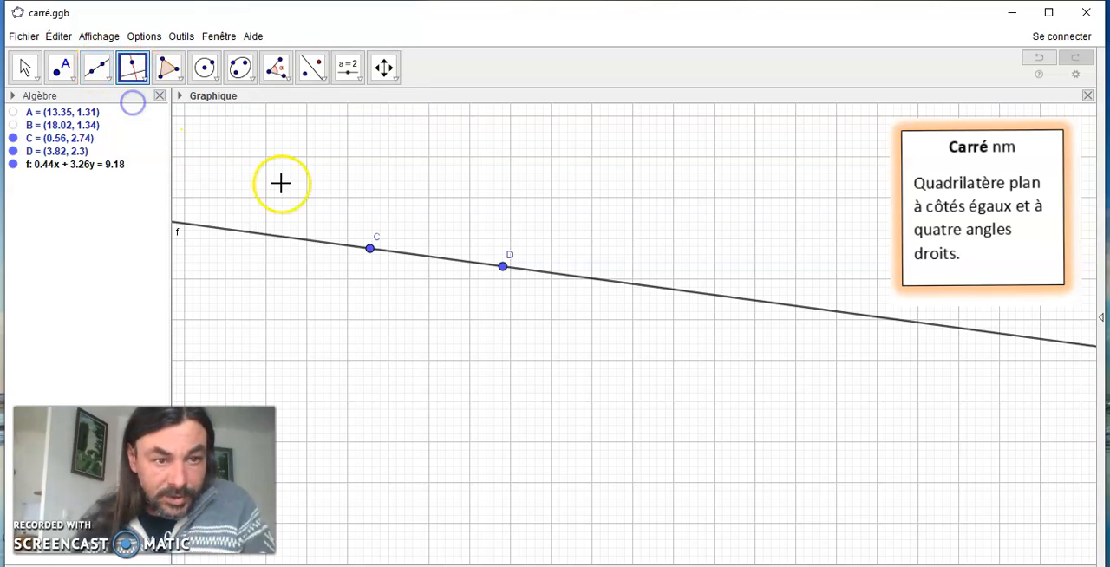
left_click(405, 257)
left_click(371, 249)
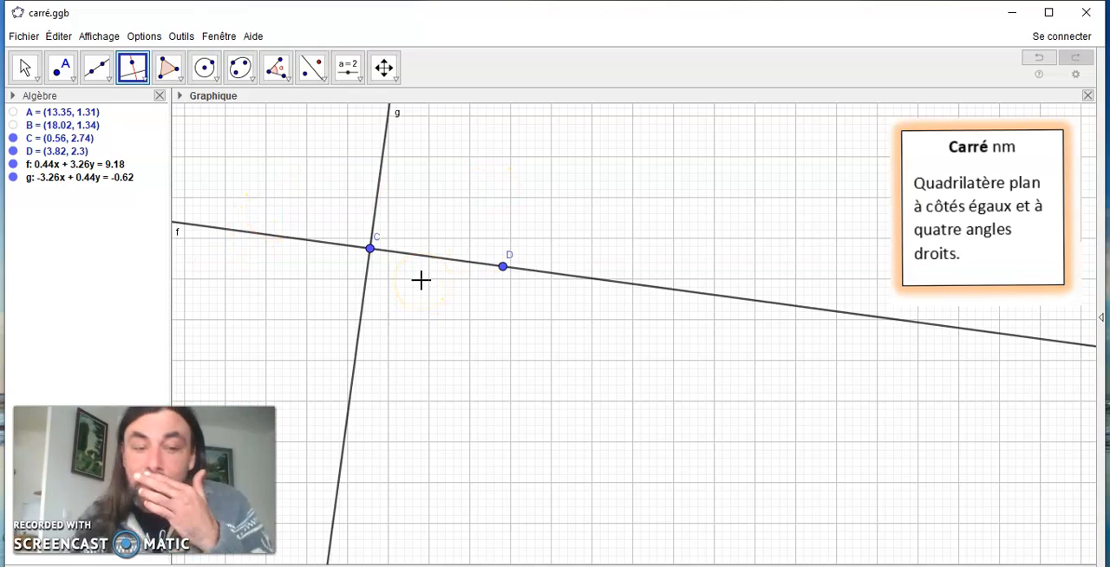
Draw a circle centred at C and passing through D
left_click(216, 78)
left_click(211, 105)
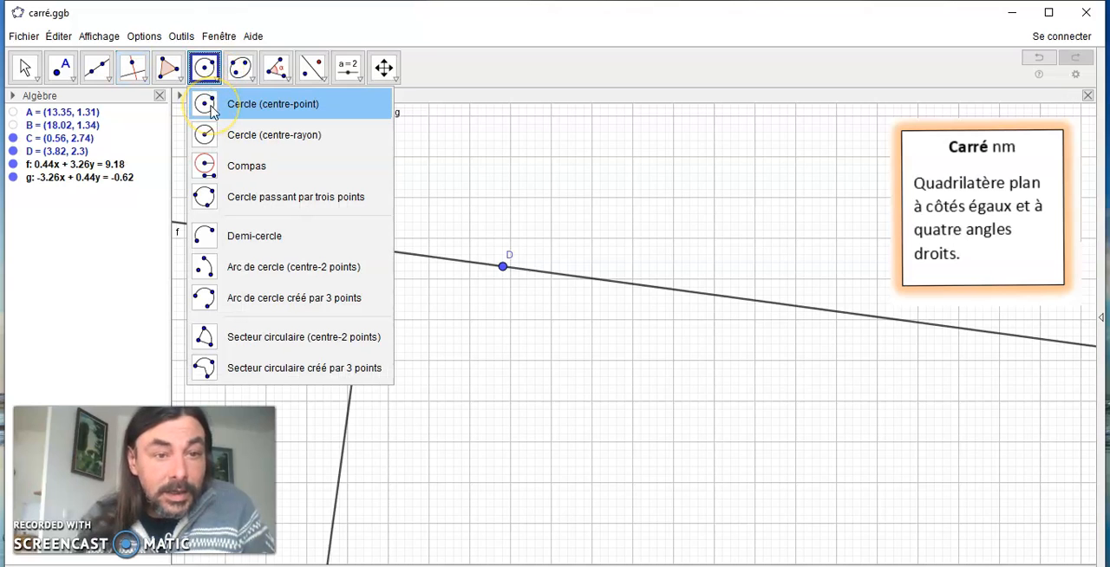
left_click(211, 105)
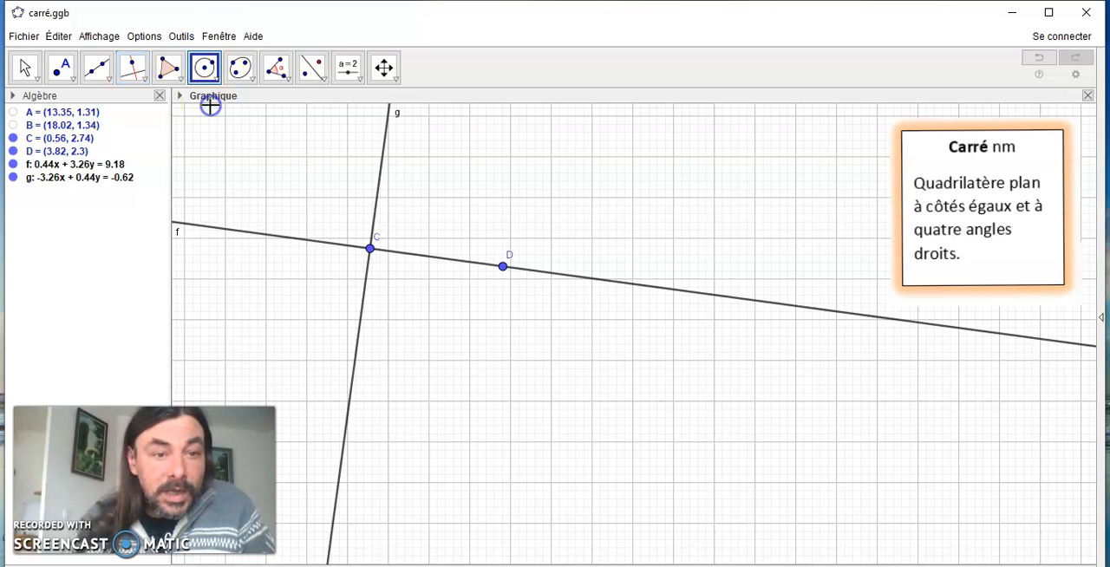
left_click(369, 249)
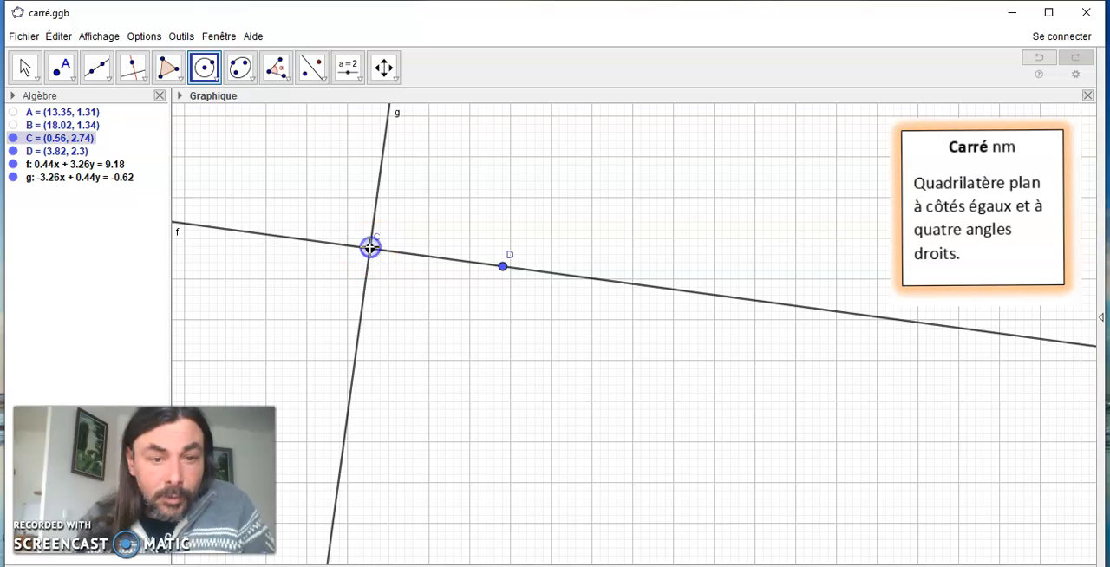
left_click(503, 266)
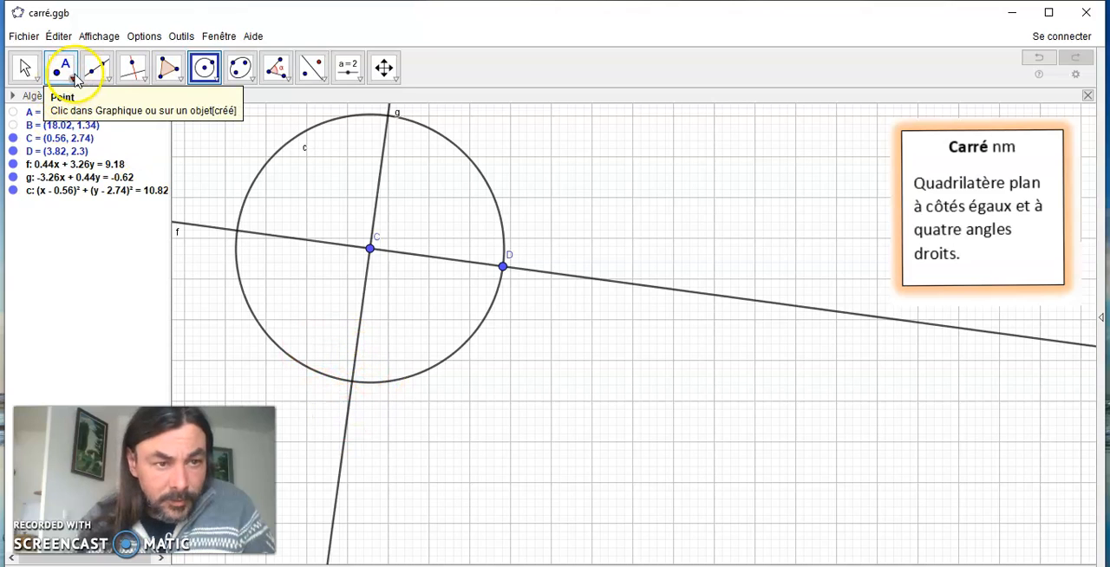
Mark the intersections of the circle with line g, and shrink the circle by moving D to about (2.8, 2.3)
left_click(76, 80)
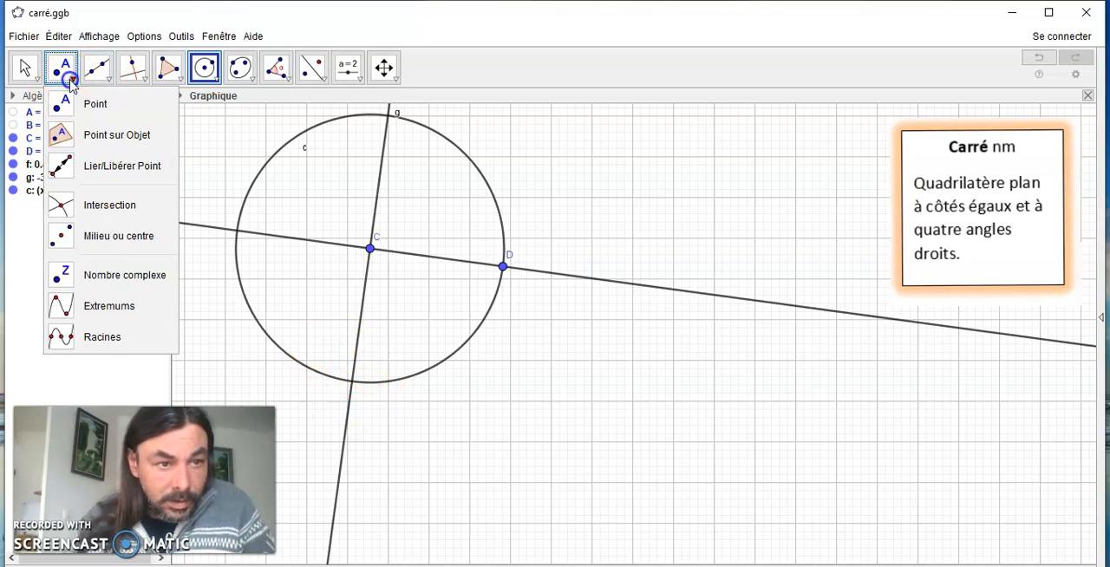
left_click(68, 206)
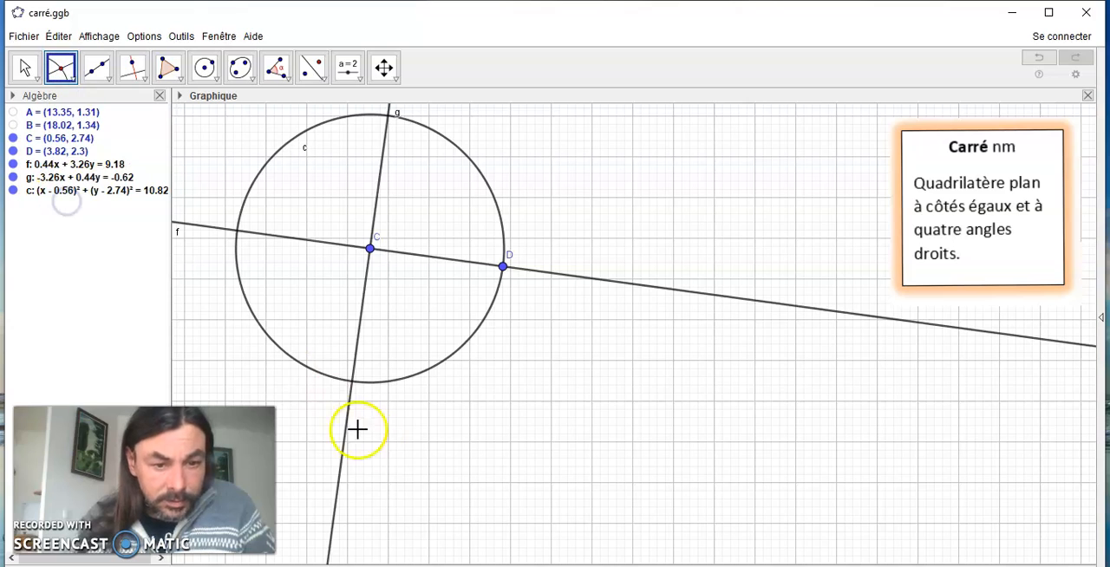
left_click(306, 370)
left_click(358, 347)
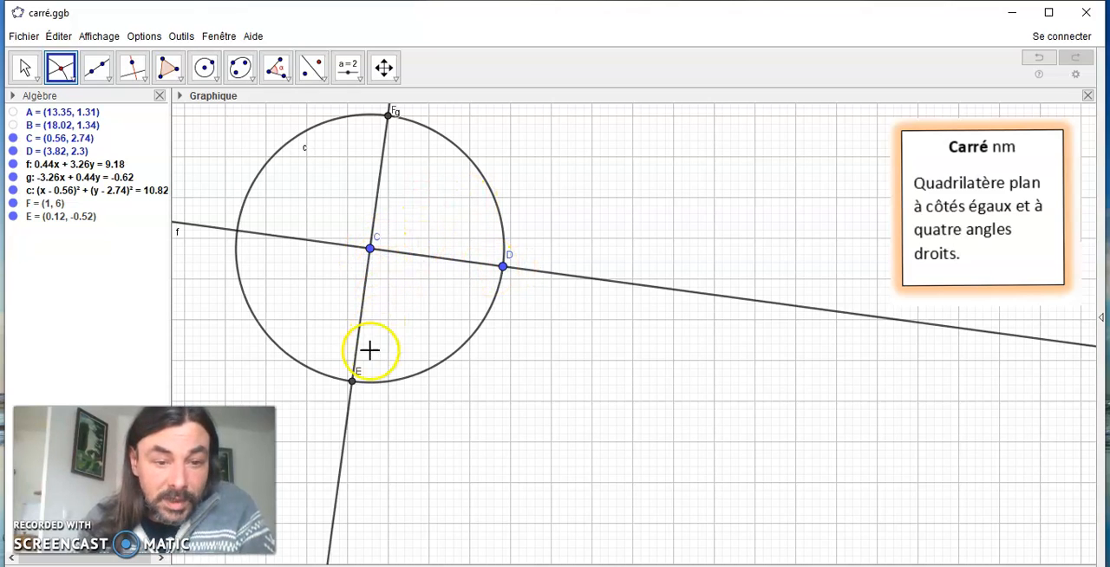
left_click(24, 66)
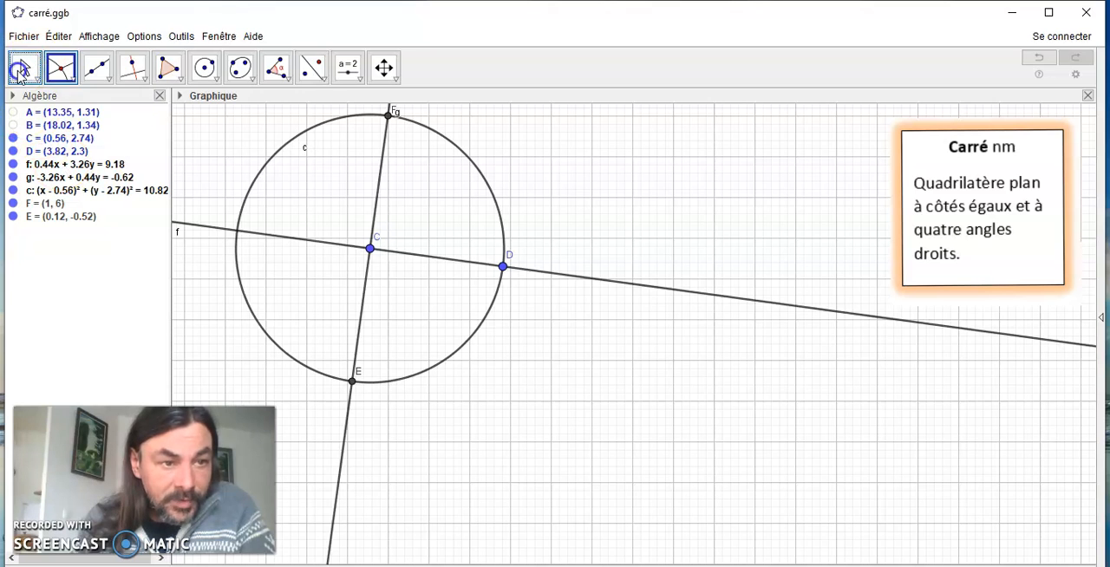
left_click_drag(504, 275, 464, 270)
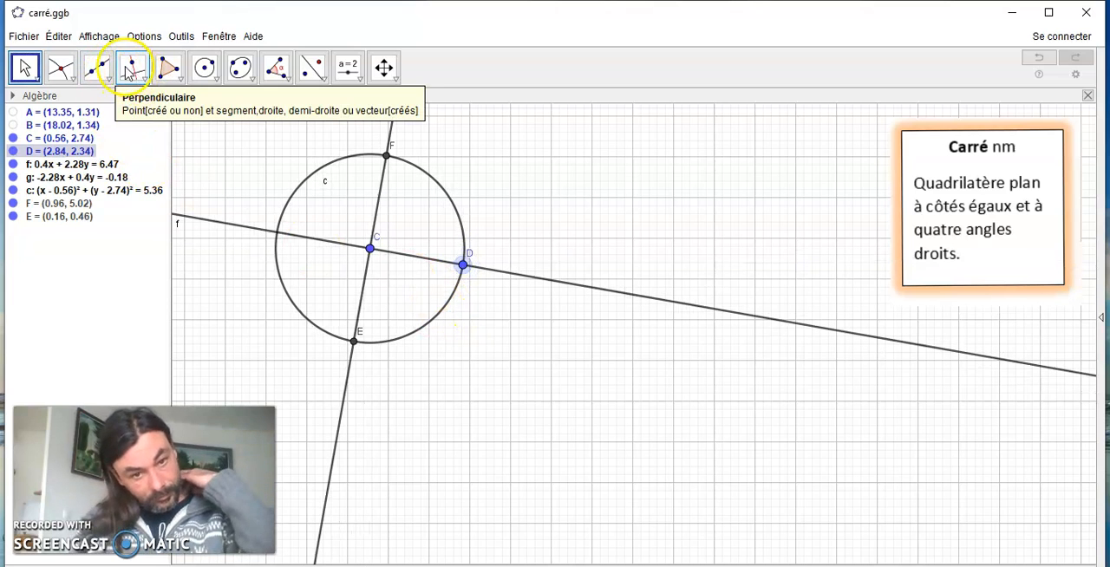
Add a perpendicular to line g through E and a perpendicular to line f through D
left_click(128, 72)
left_click(368, 286)
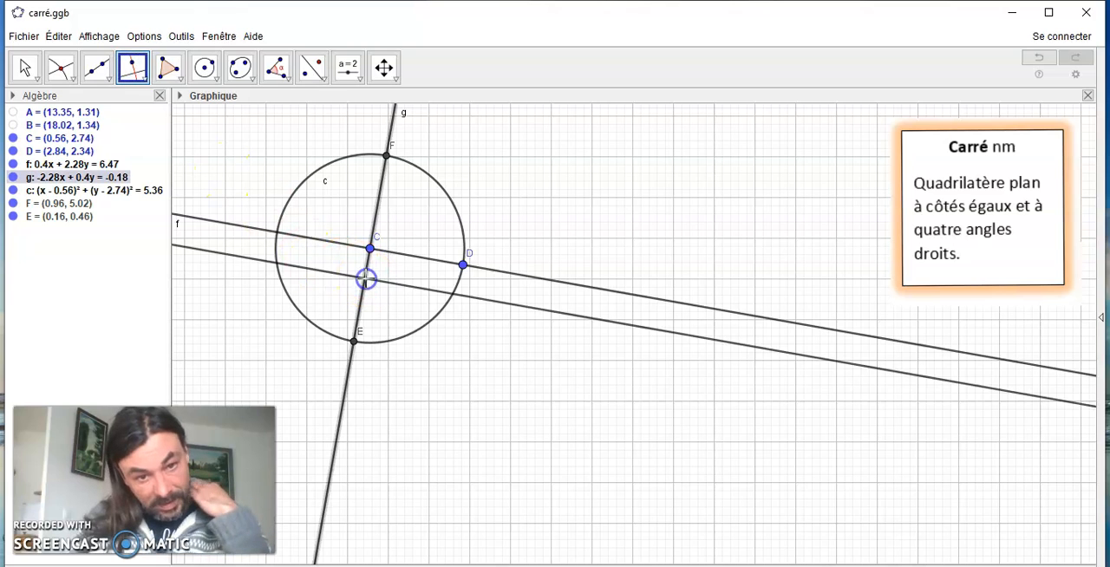
left_click(357, 344)
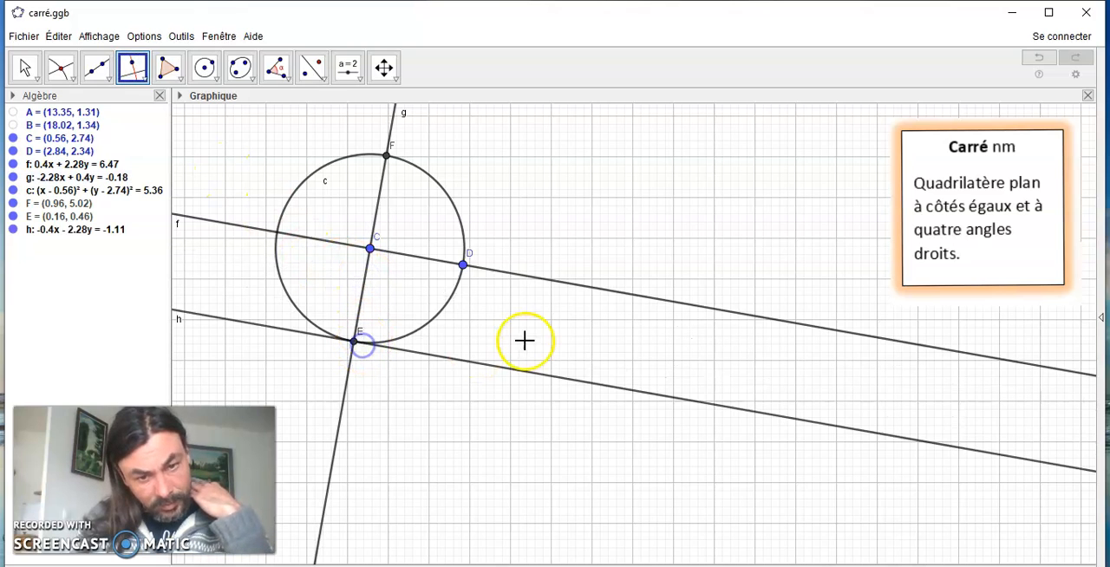
left_click(548, 279)
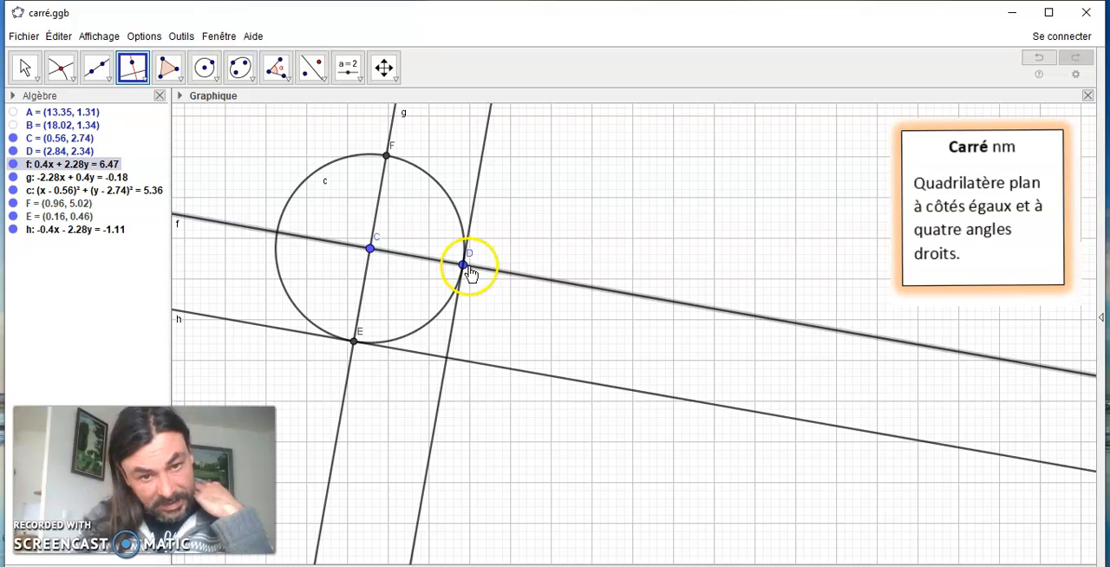
left_click(466, 267)
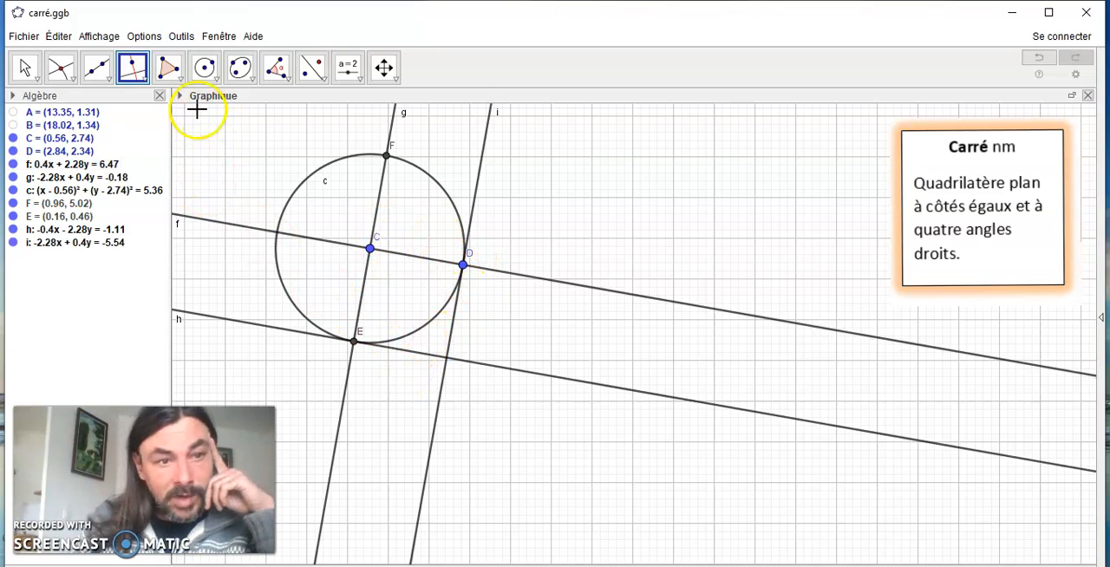
Outline the square as a polygon from C through D, the intersection of lines h and i, and E, and hide line h
left_click(170, 73)
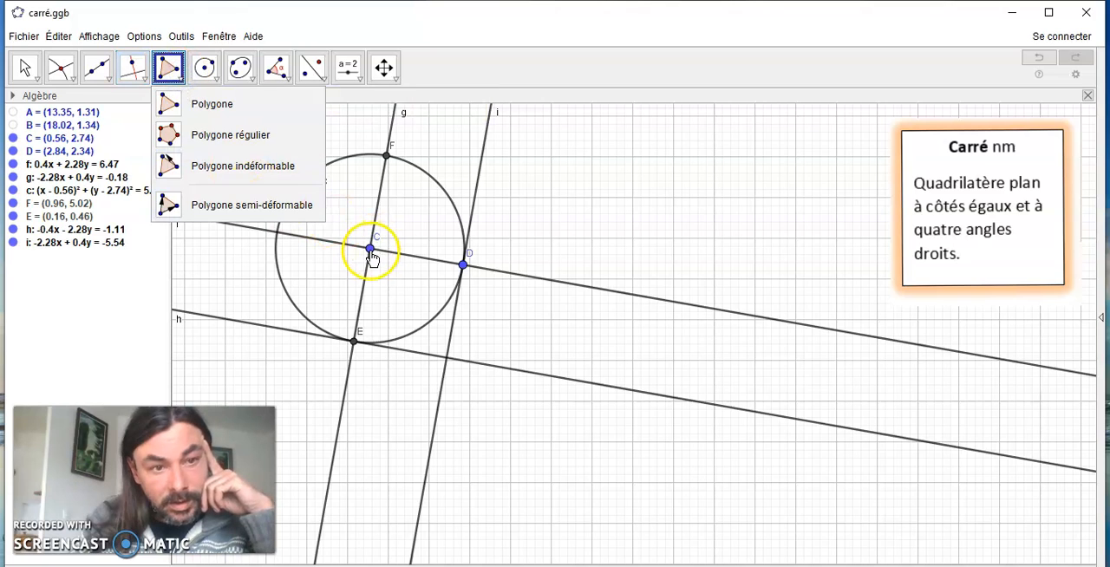
left_click(217, 104)
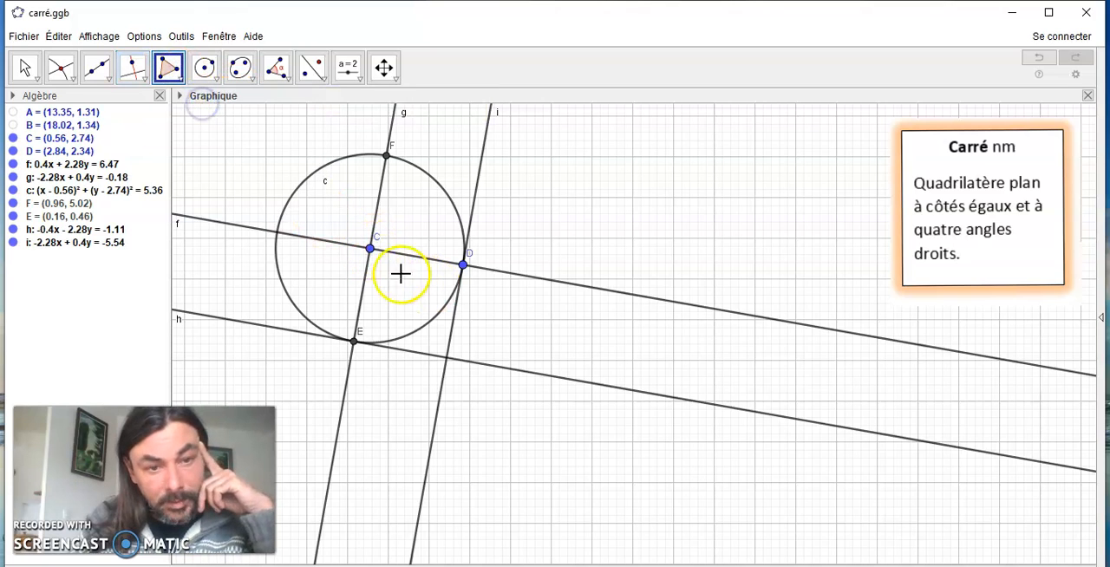
left_click(370, 250)
left_click(463, 265)
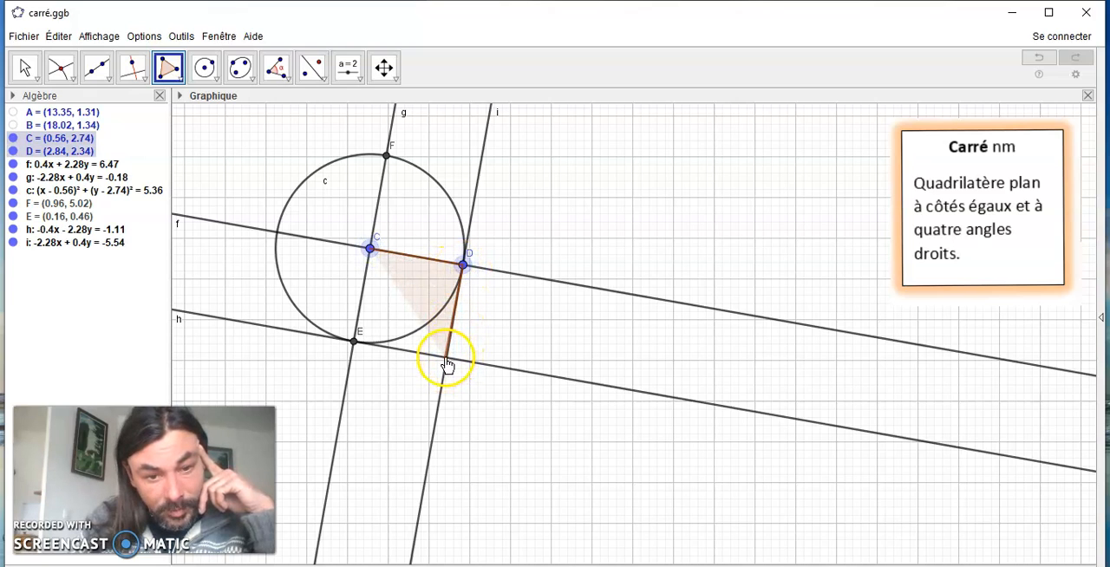
left_click(447, 359)
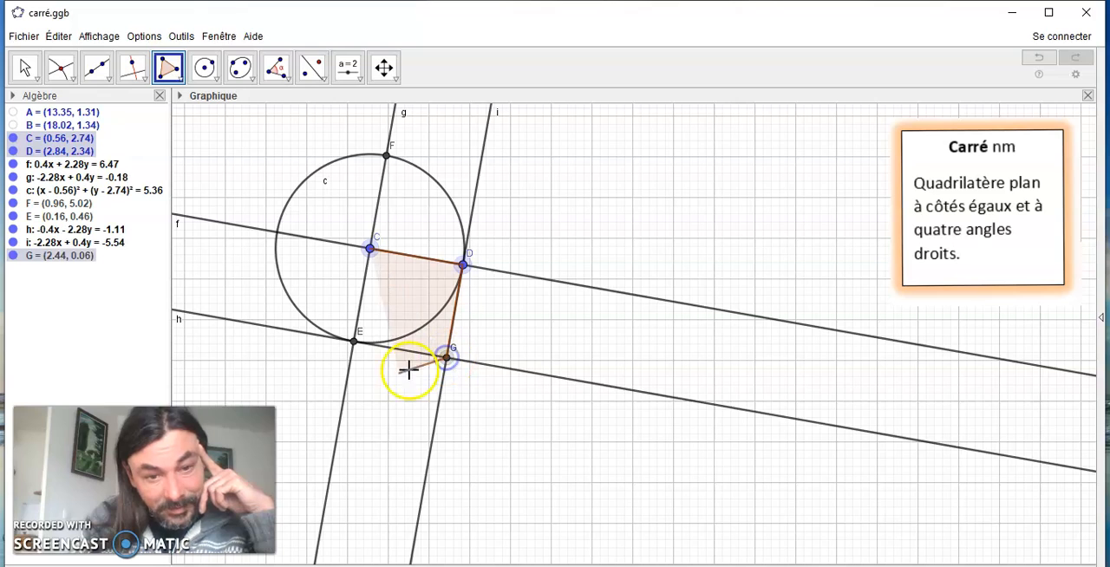
left_click(354, 343)
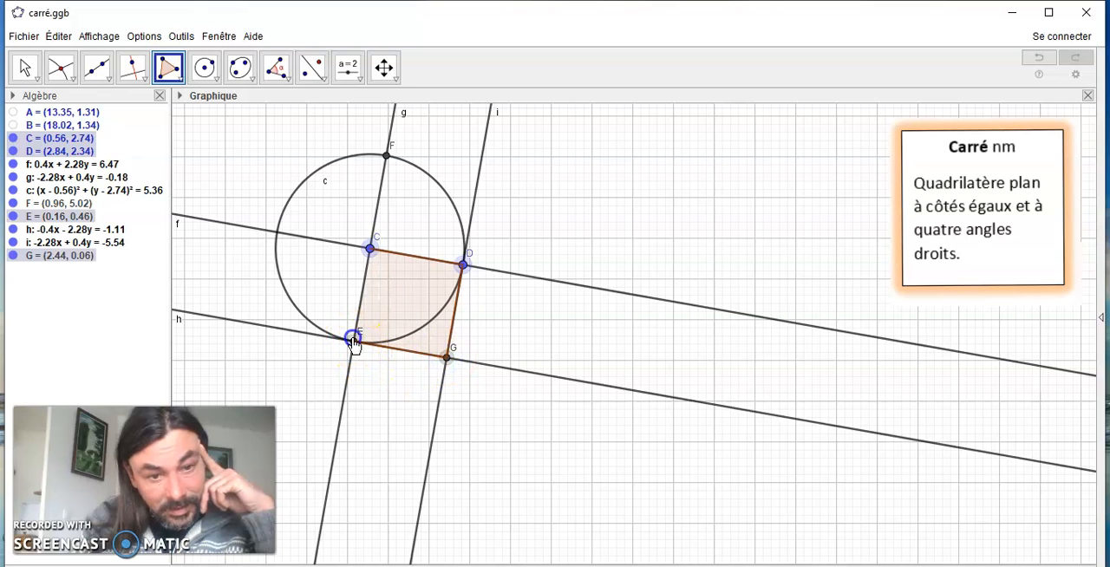
left_click(14, 230)
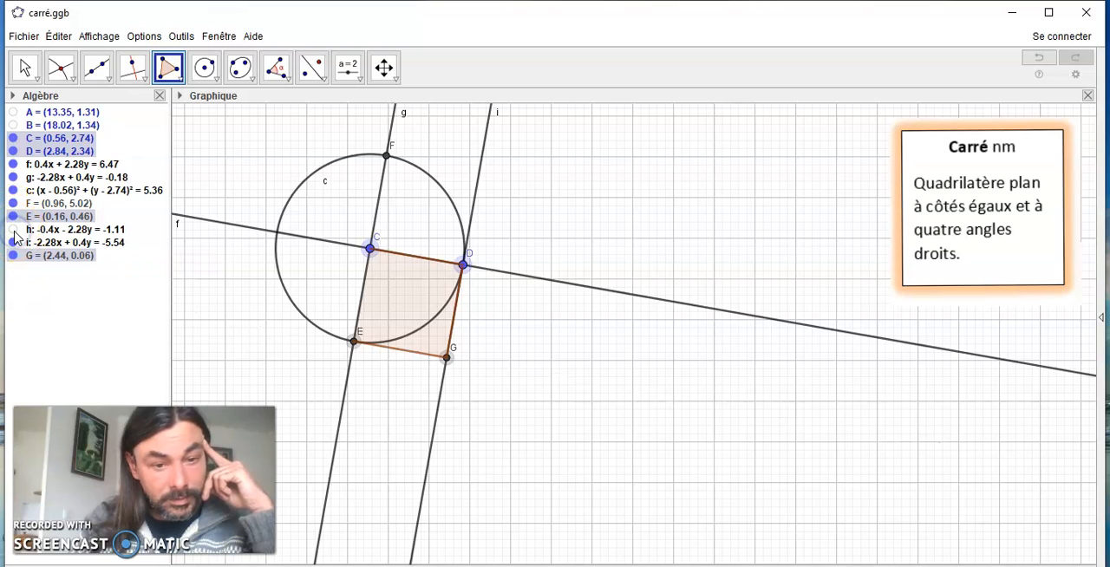
left_click(13, 176)
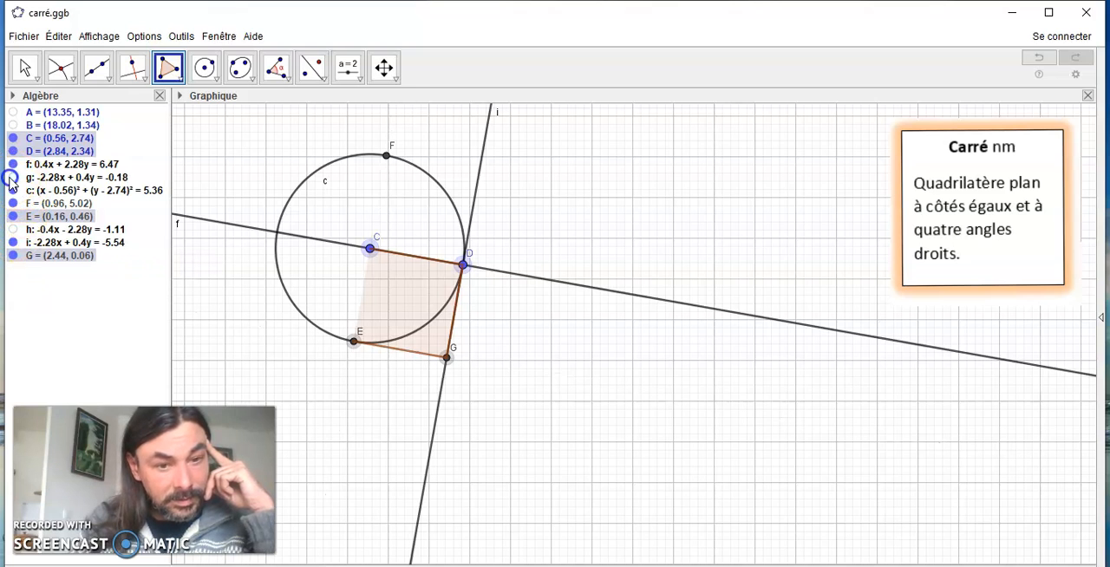
left_click(13, 164)
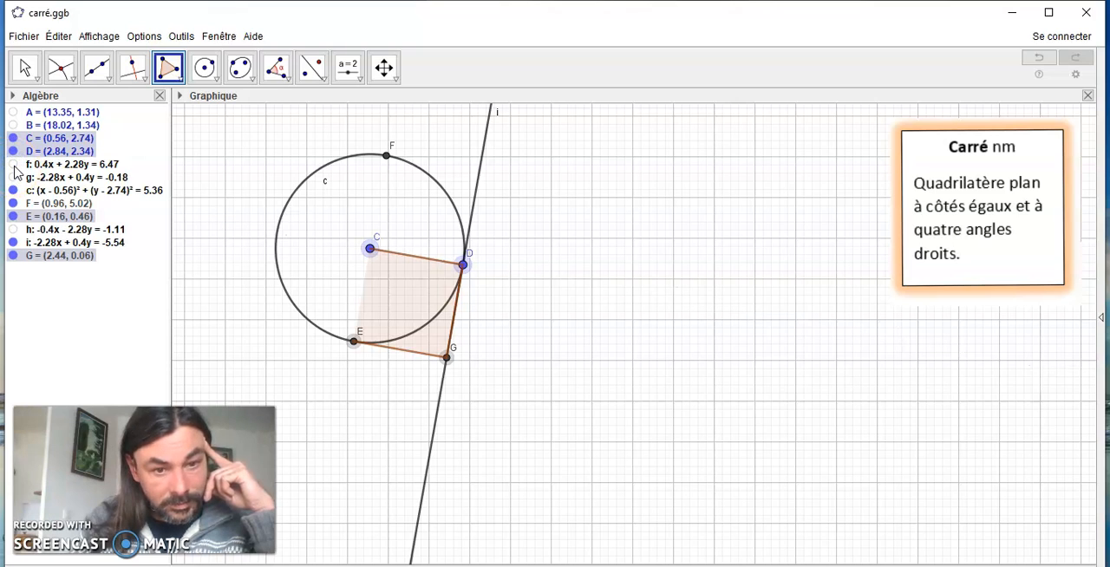
left_click(13, 163)
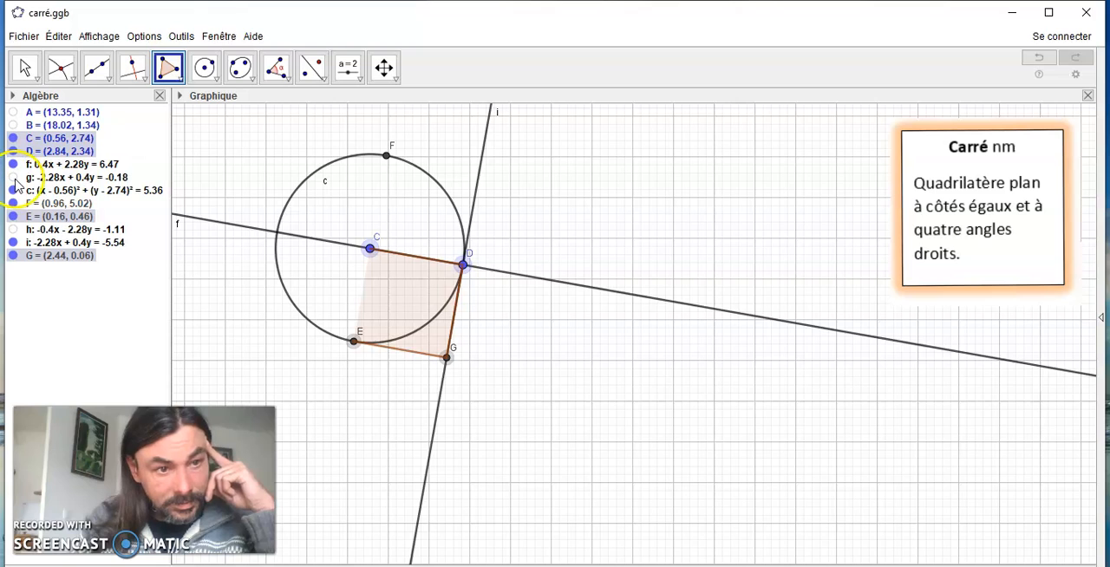
left_click(13, 178)
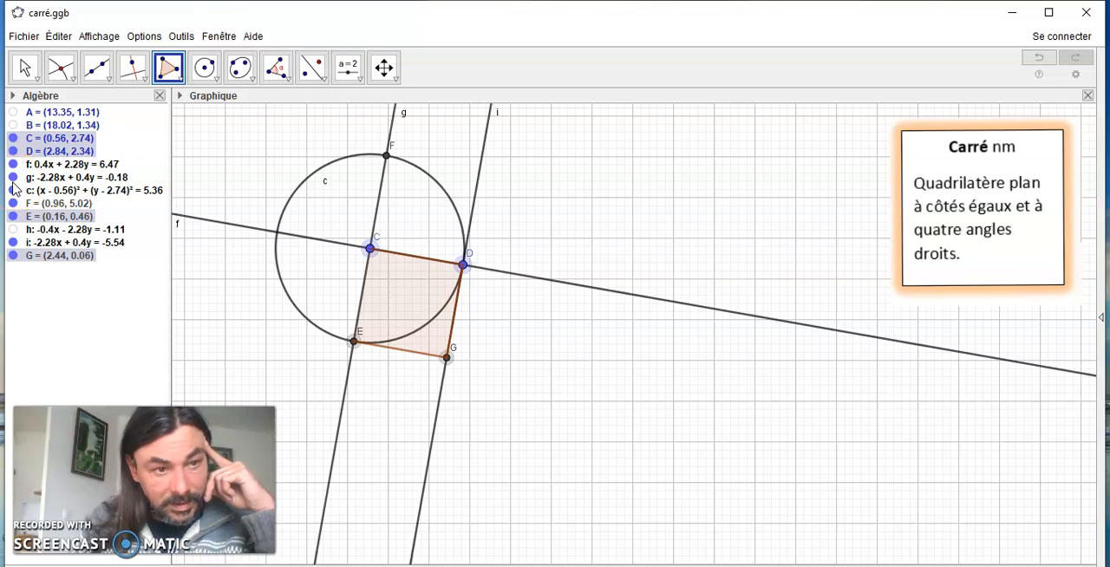
Close the square's polygon at C, and hide lines f, g and i and the circle
left_click(371, 250)
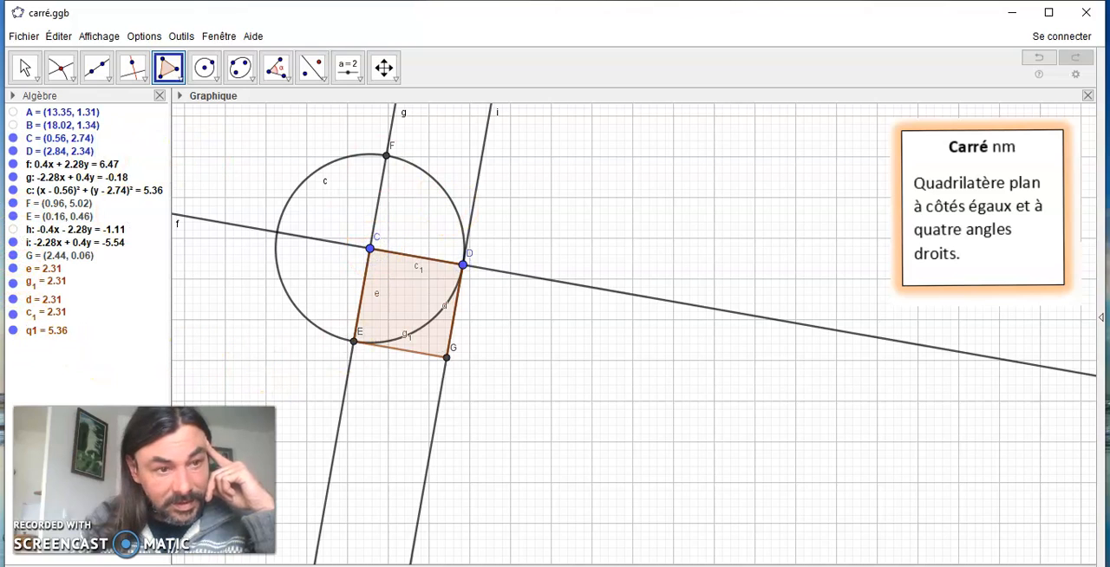
left_click(12, 164)
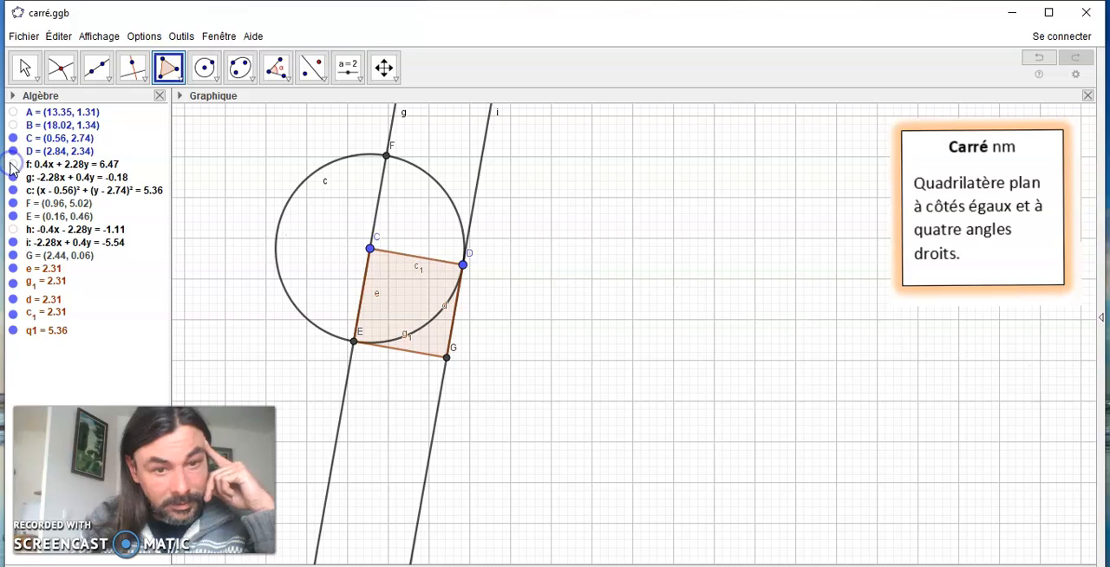
left_click(13, 178)
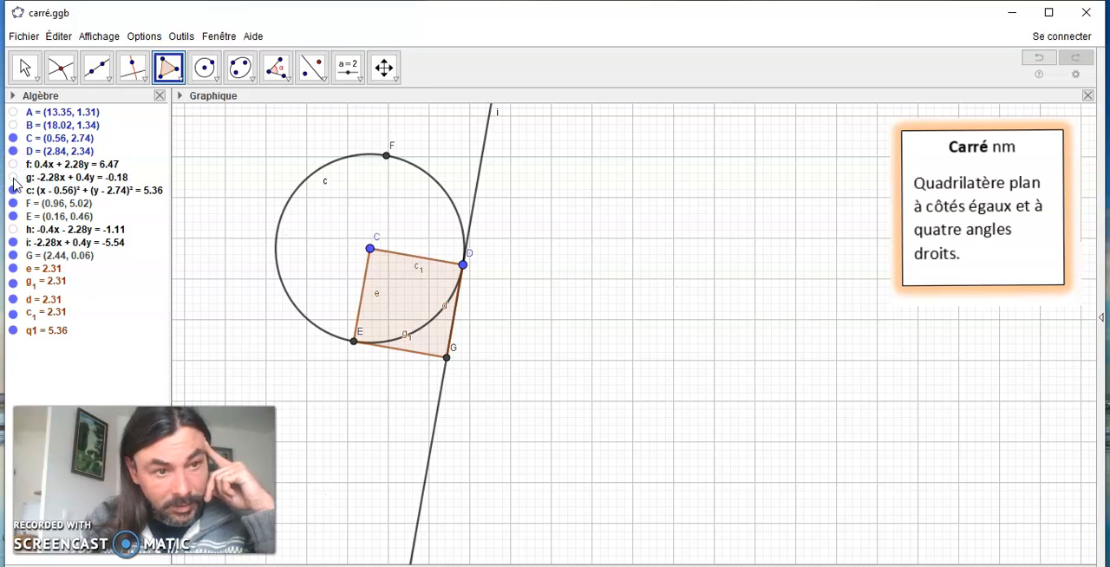
left_click(13, 190)
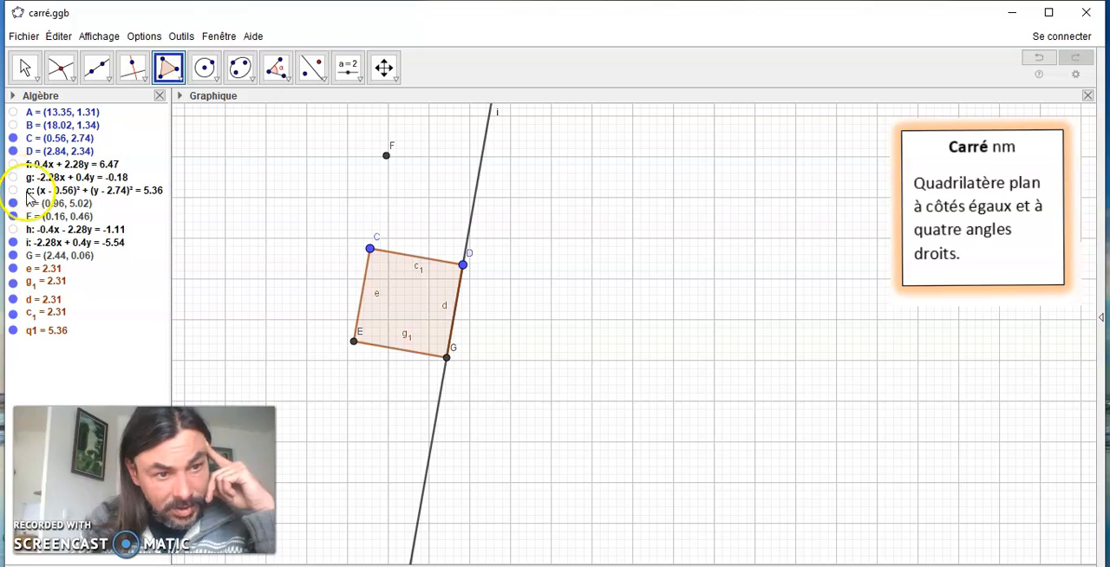
left_click(13, 243)
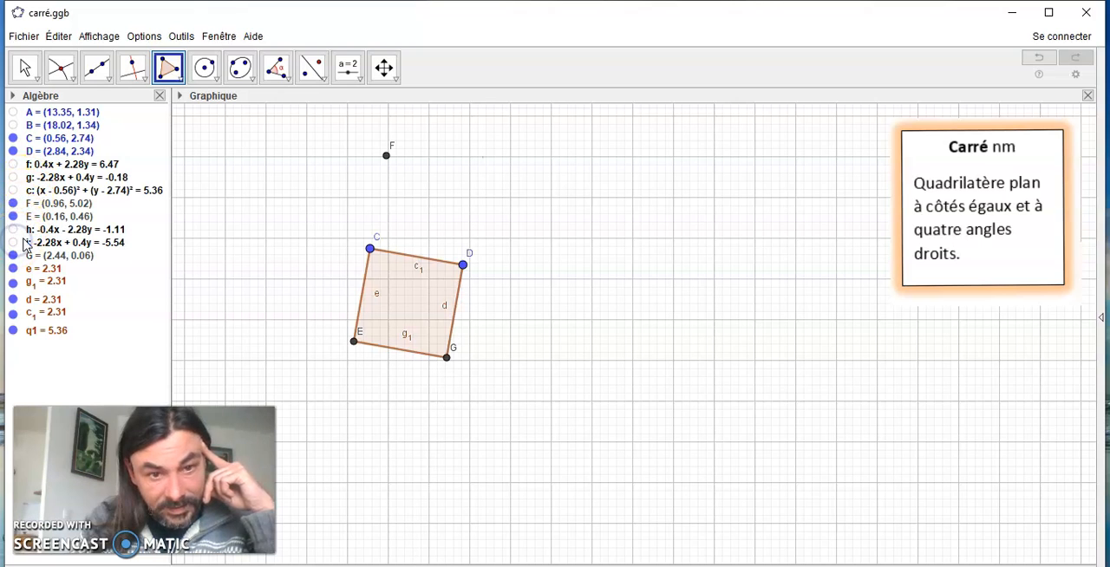
Test the square by moving D to (7, 4) and C to about (0.9, 2.8)
left_click(24, 68)
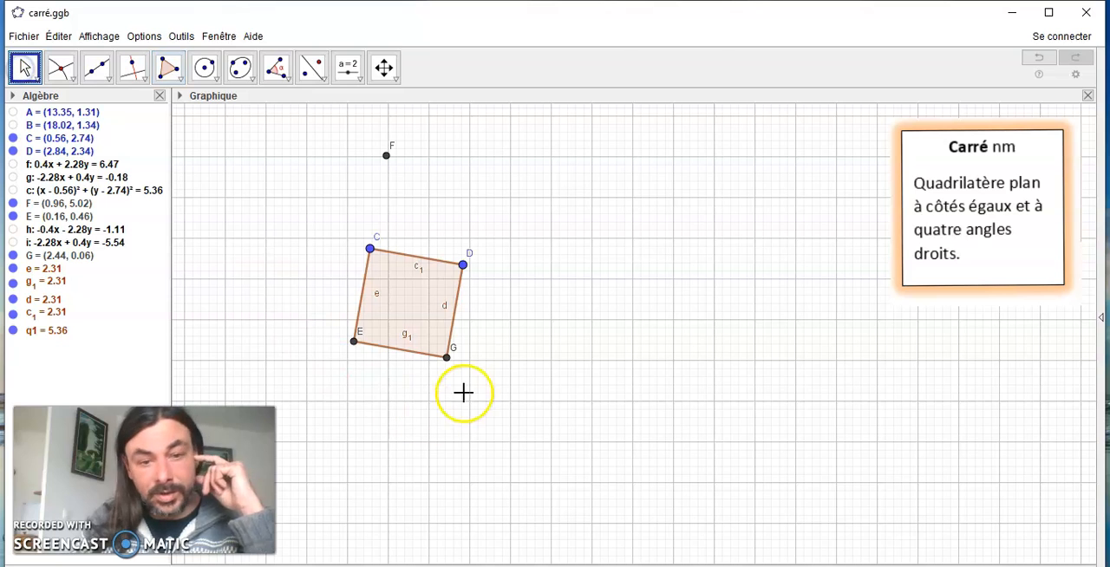
left_click_drag(466, 272, 634, 201)
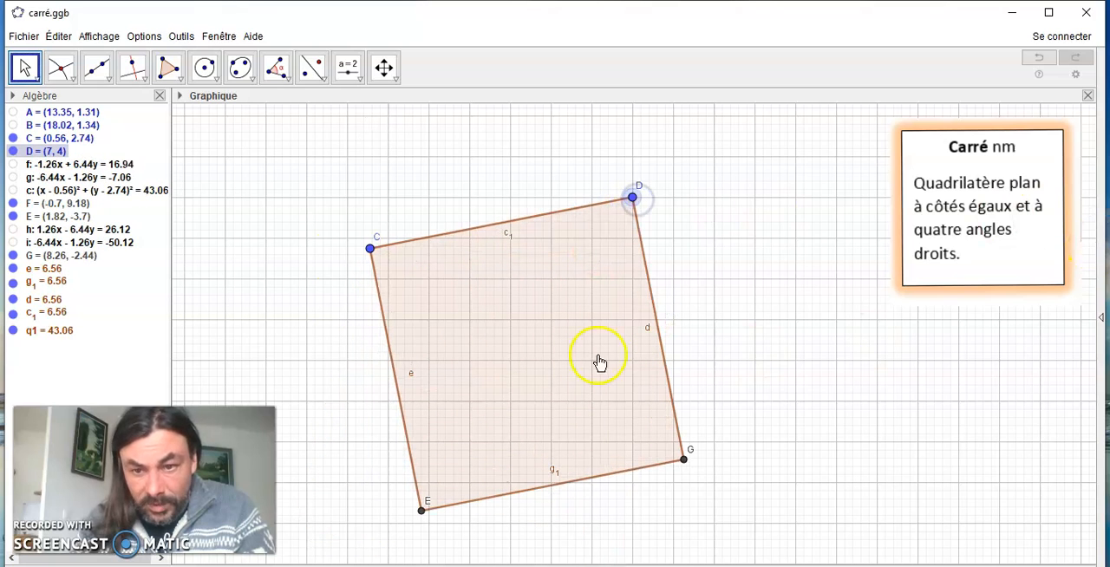
mouse_move(369, 251)
left_mouse_down()
mouse_move(304, 217)
mouse_move(350, 246)
mouse_move(385, 248)
left_mouse_up()
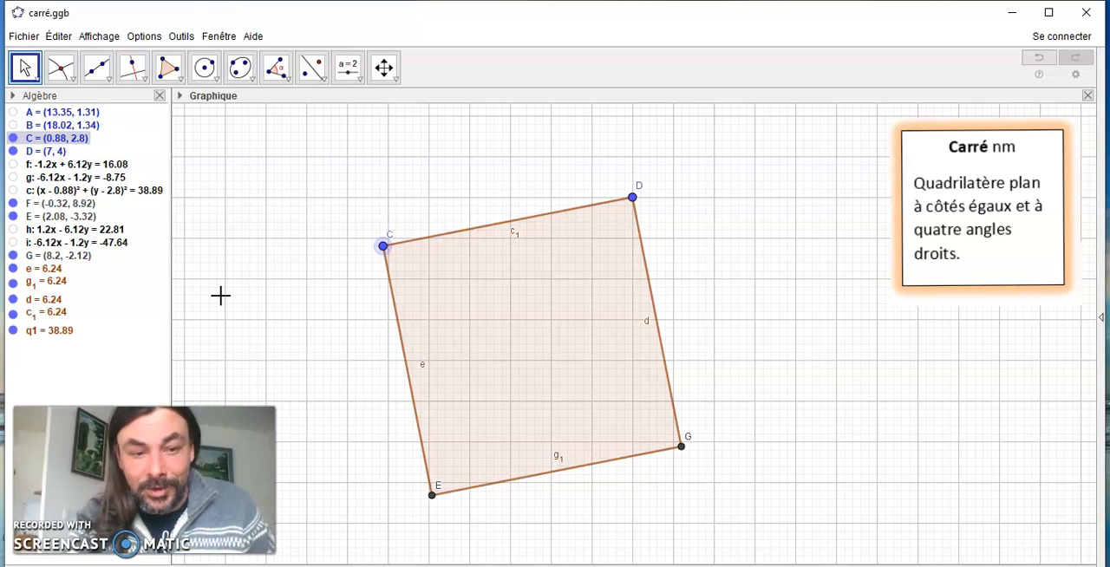
In losange.ggb, redo the circle centred at C through D, point E on it, and the line through C and E
left_click(926, 279)
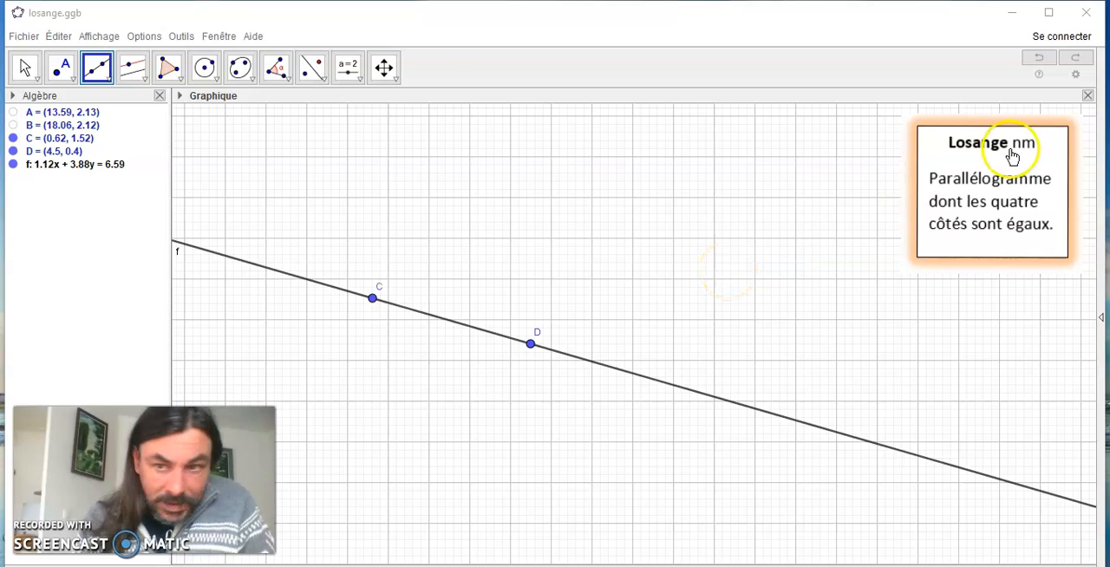
left_click(1076, 60)
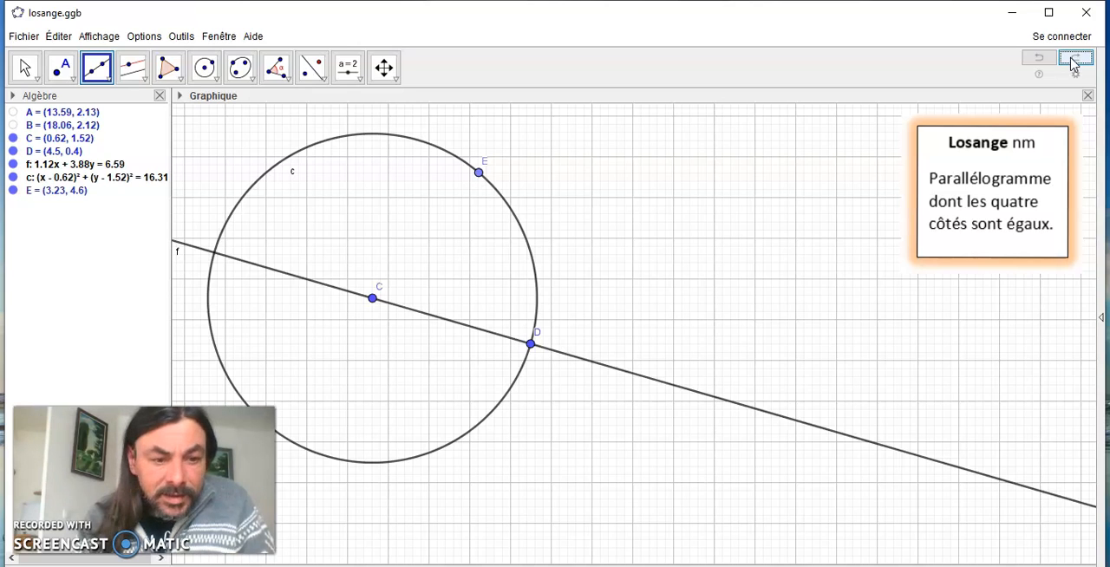
left_click(1074, 57)
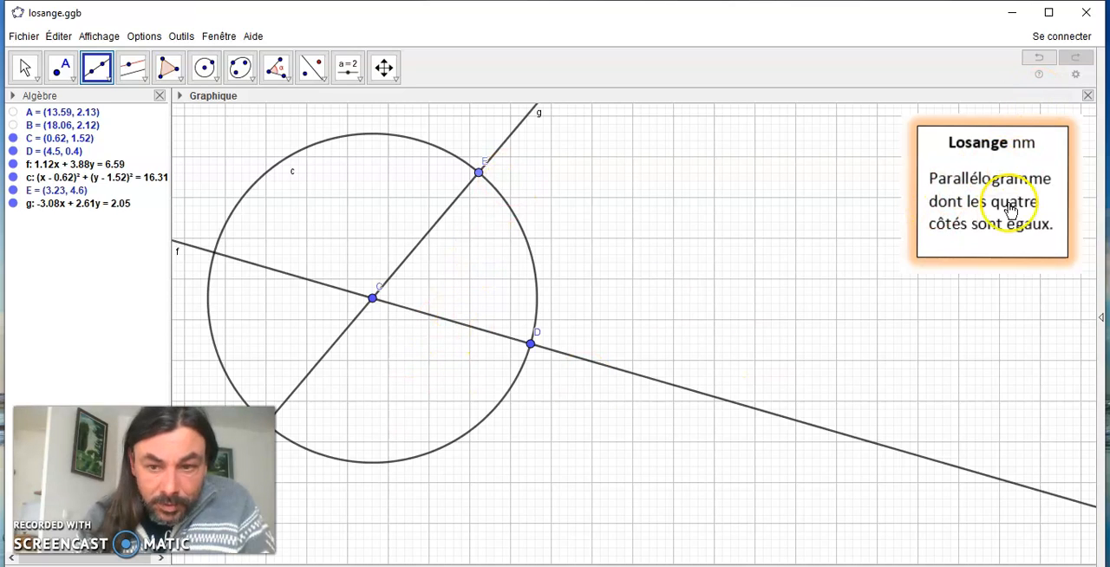
Construct the parallel to line f through E and the parallel to line g through D
left_click(134, 73)
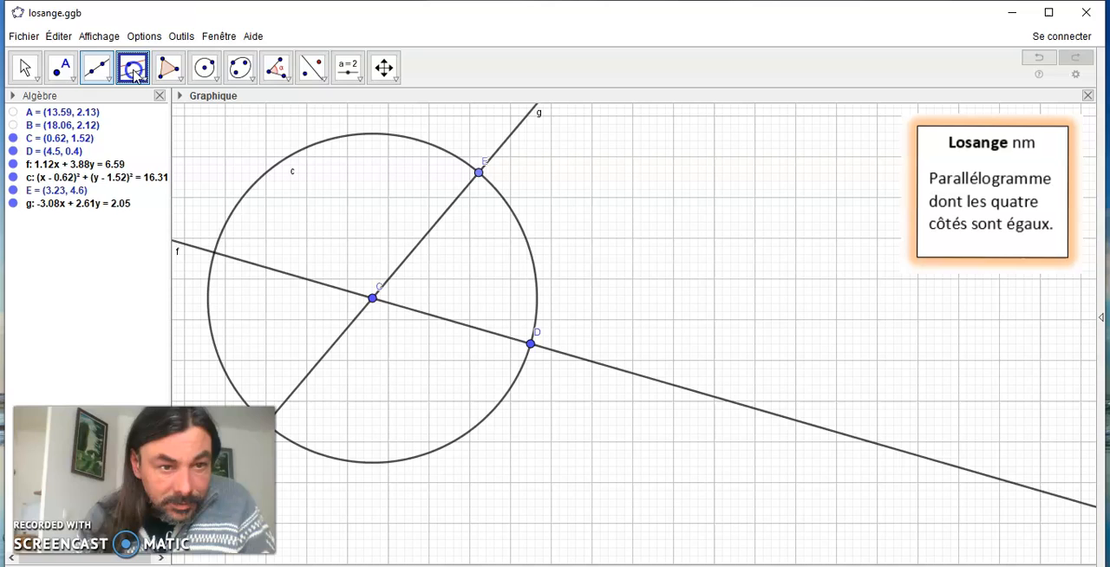
left_click(434, 323)
left_click(477, 172)
left_click(478, 172)
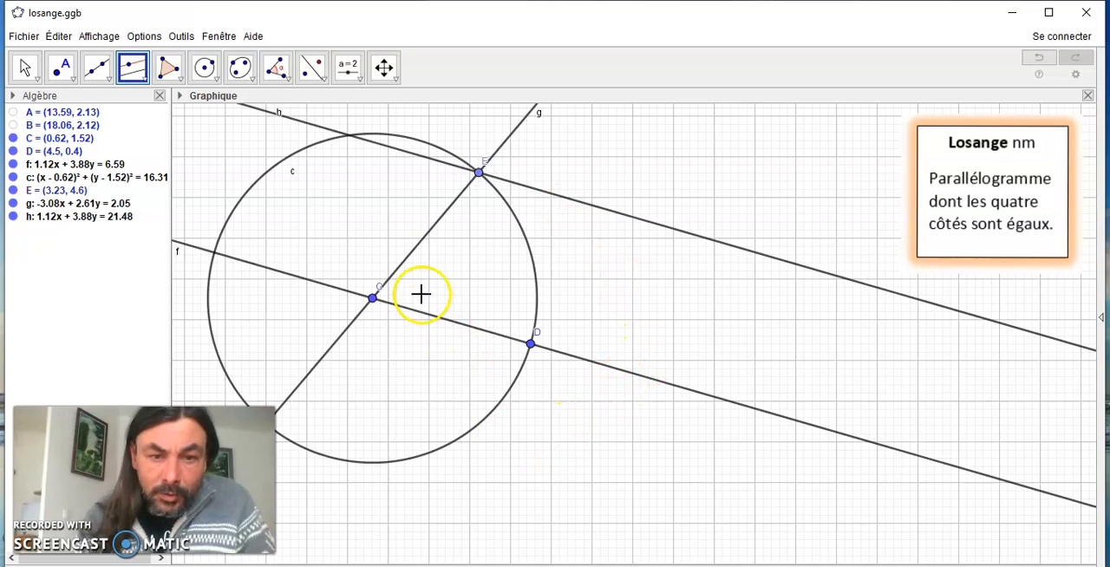
left_click(419, 243)
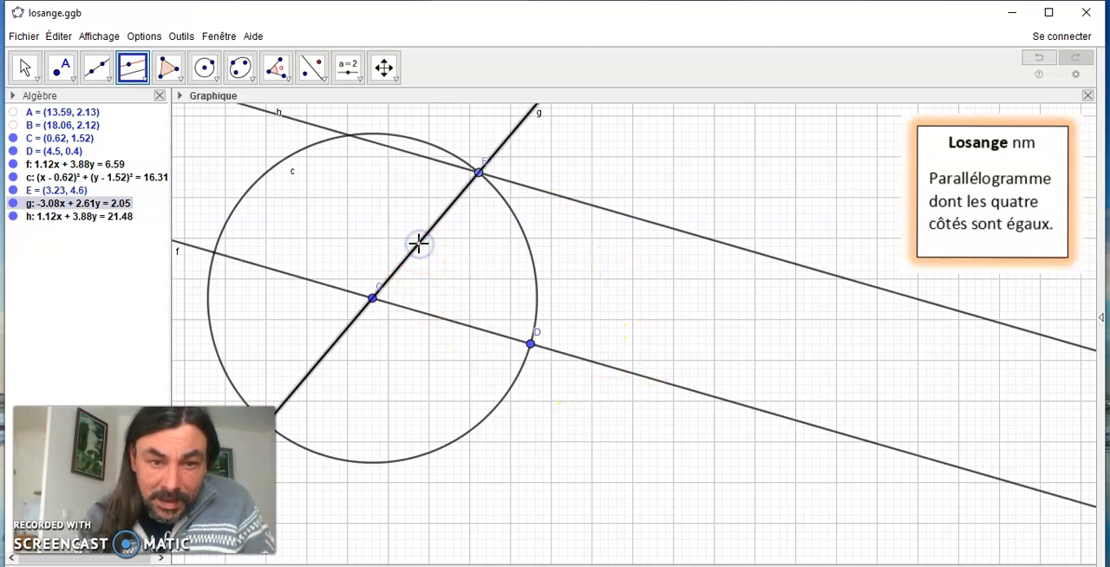
left_click(530, 345)
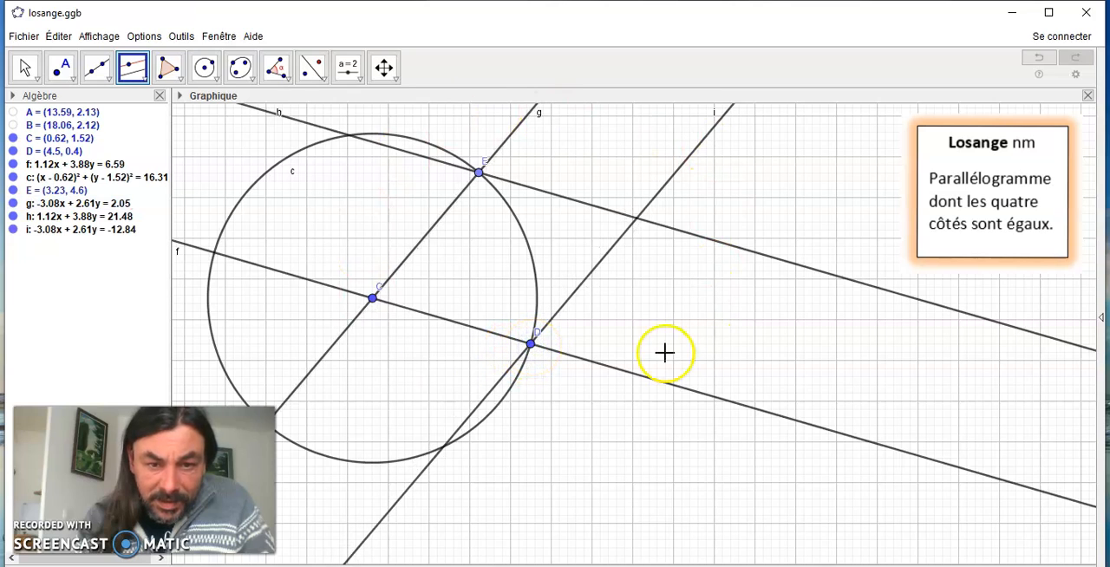
Create the intersection point of parallel lines h and i with the Intersection tool
left_click(60, 71)
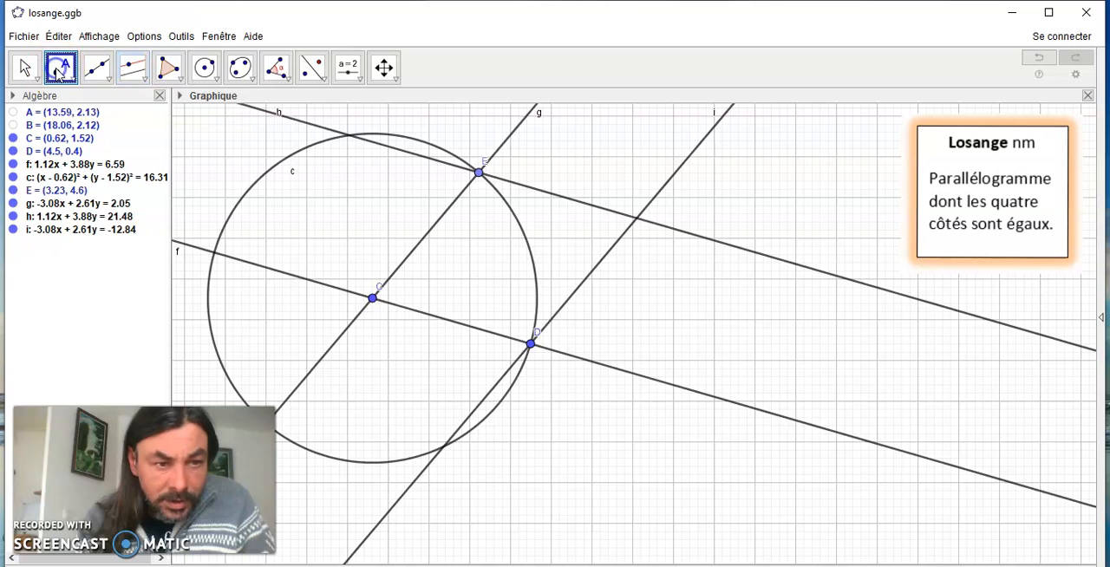
left_click(65, 80)
left_click(66, 99)
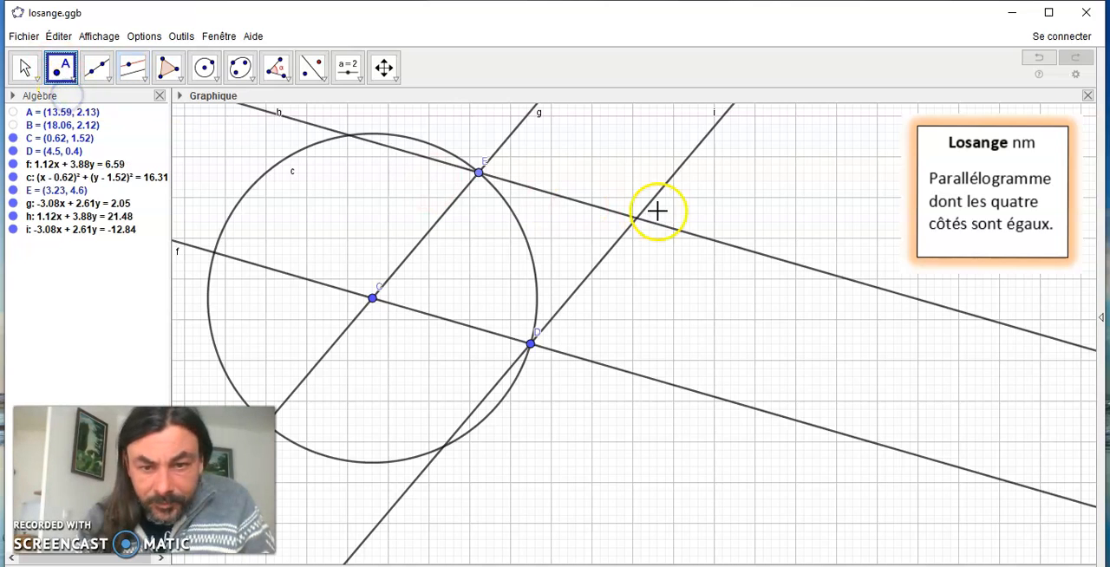
left_click(68, 74)
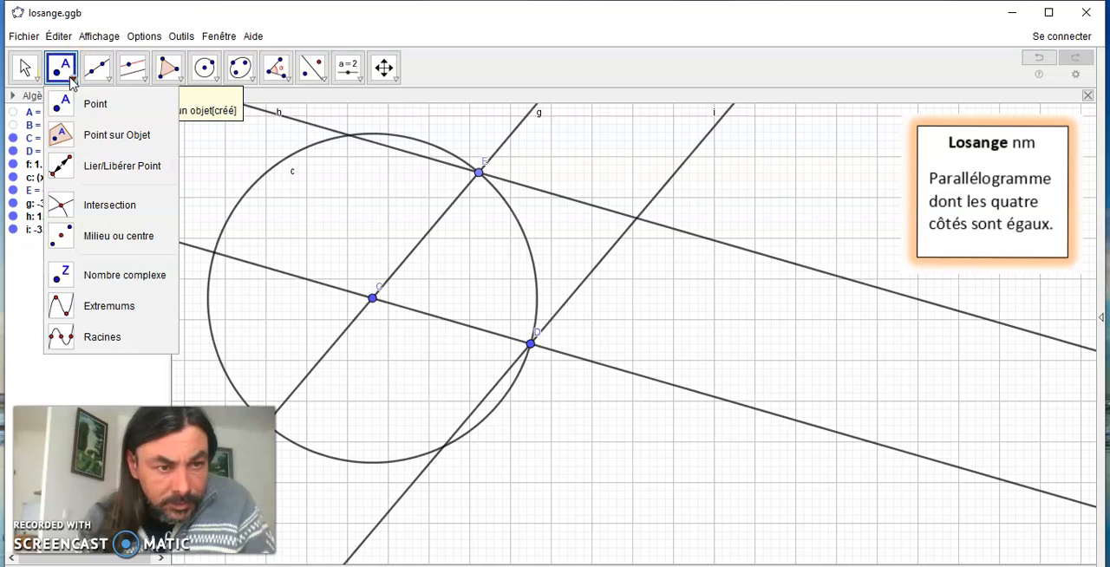
left_click(61, 204)
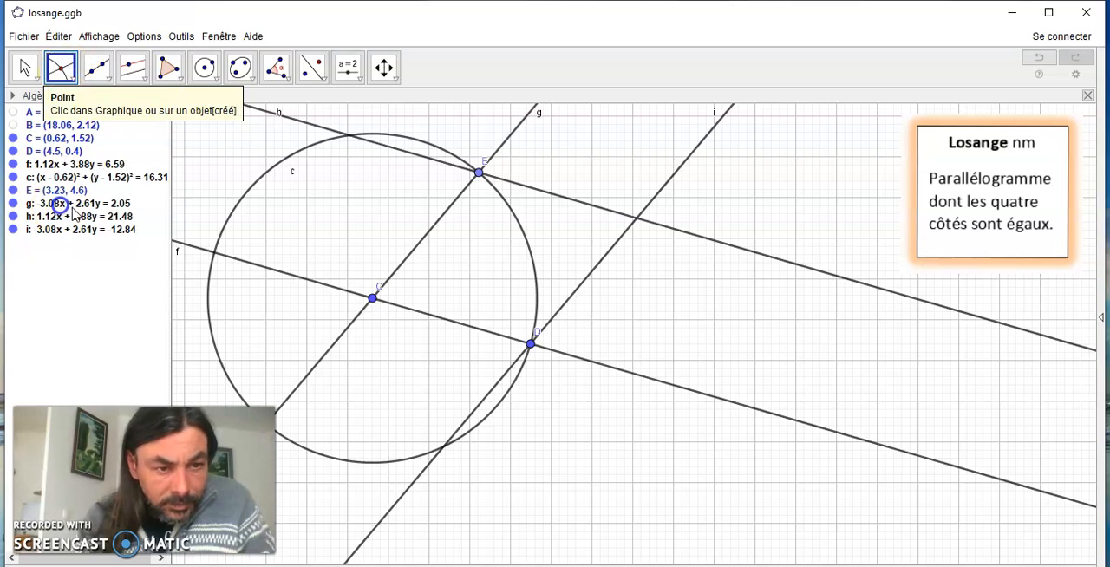
left_click(584, 208)
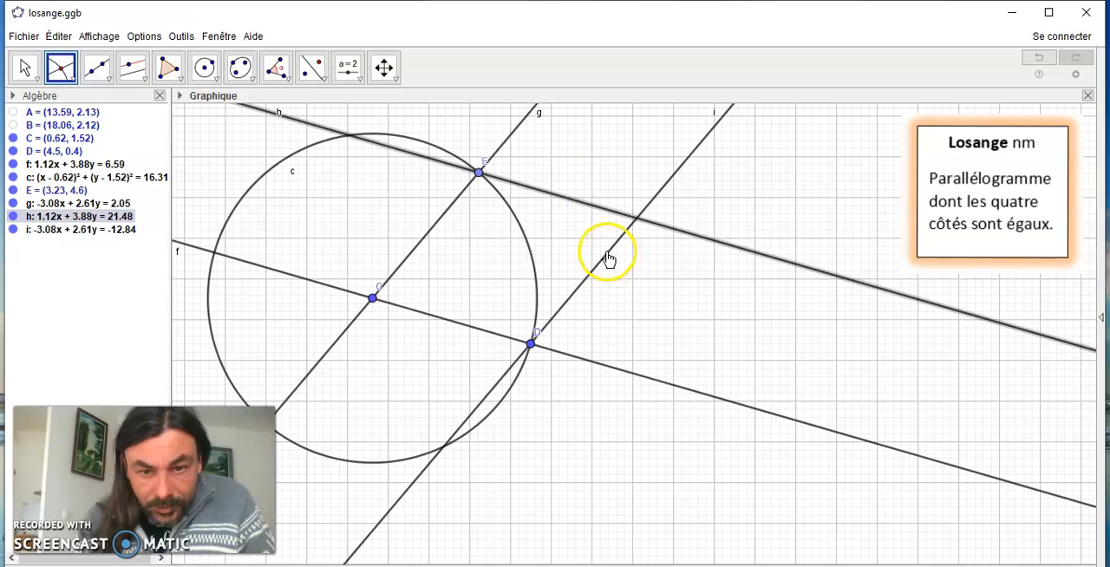
left_click(607, 254)
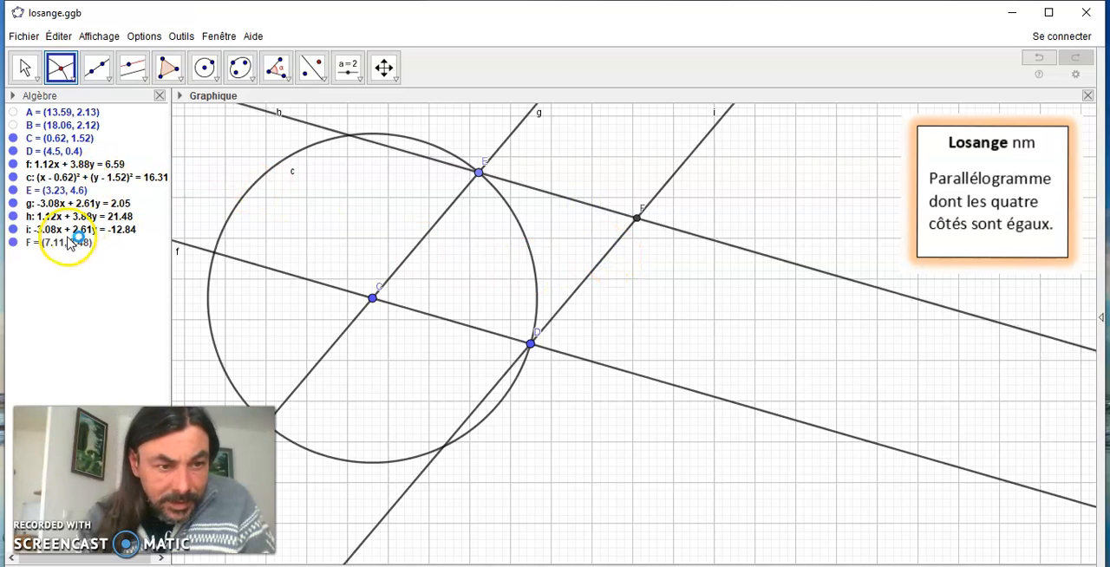
Hide construction lines i, h, g and f and circle c, leaving only points C, D, E and F
left_click(13, 229)
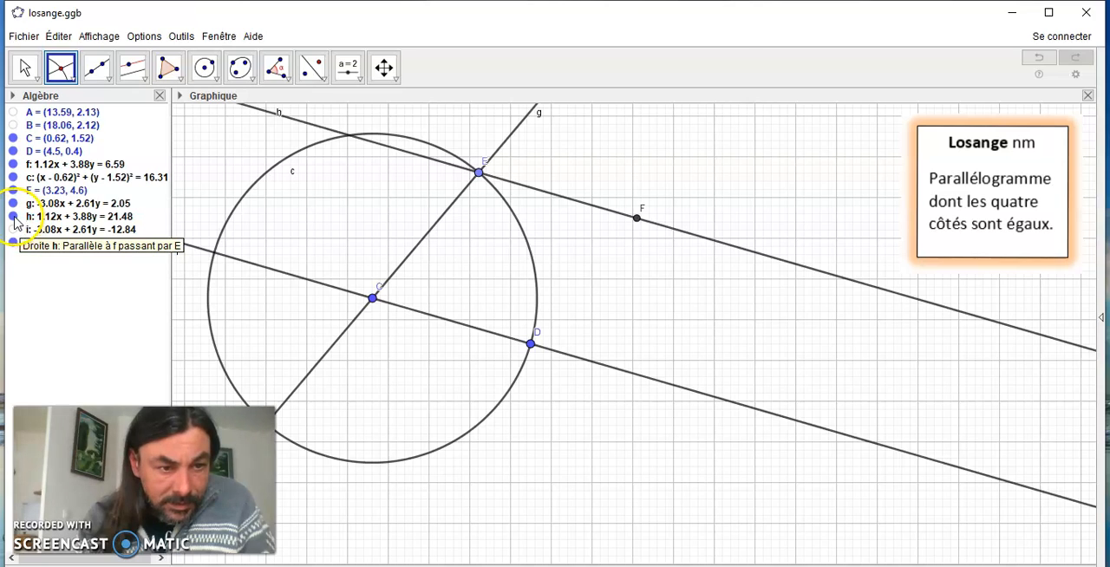
left_click(13, 217)
left_click(13, 204)
left_click(13, 177)
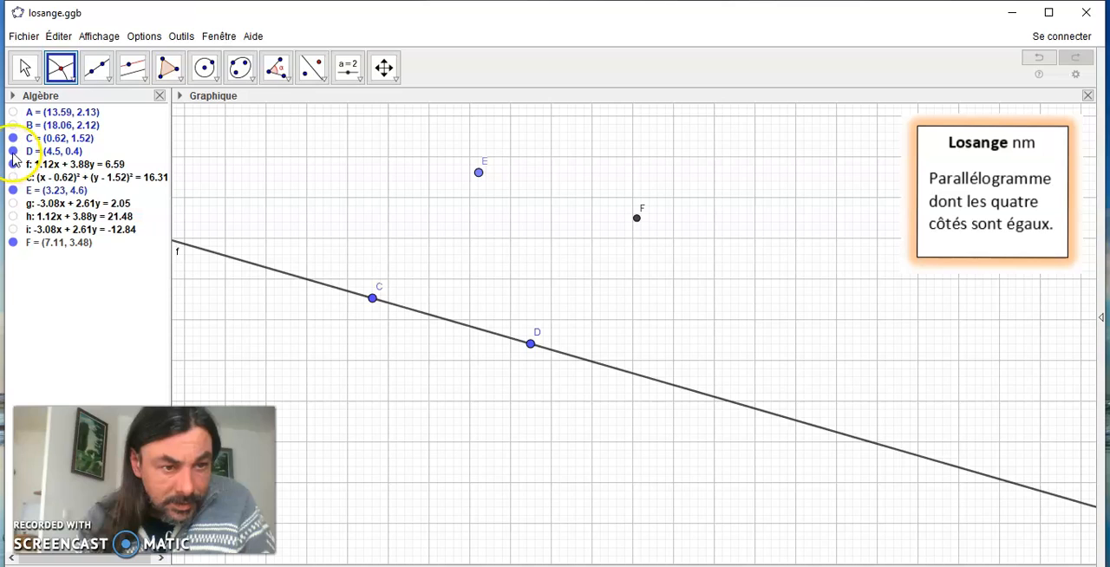
left_click(13, 164)
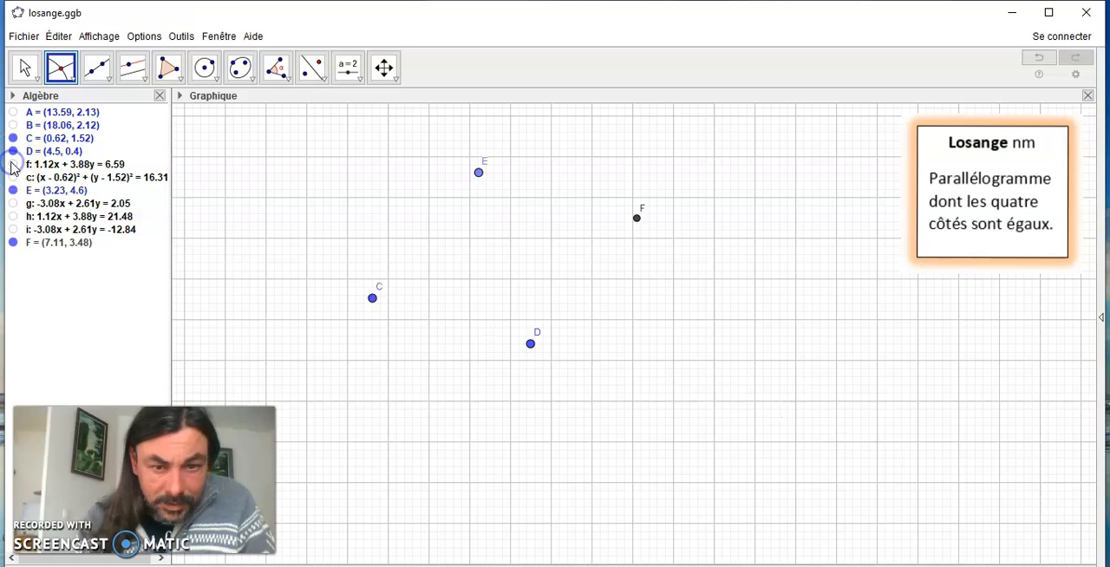
Draw the rhombus as a closed polygon from E through F, D and C back to E
left_click(170, 71)
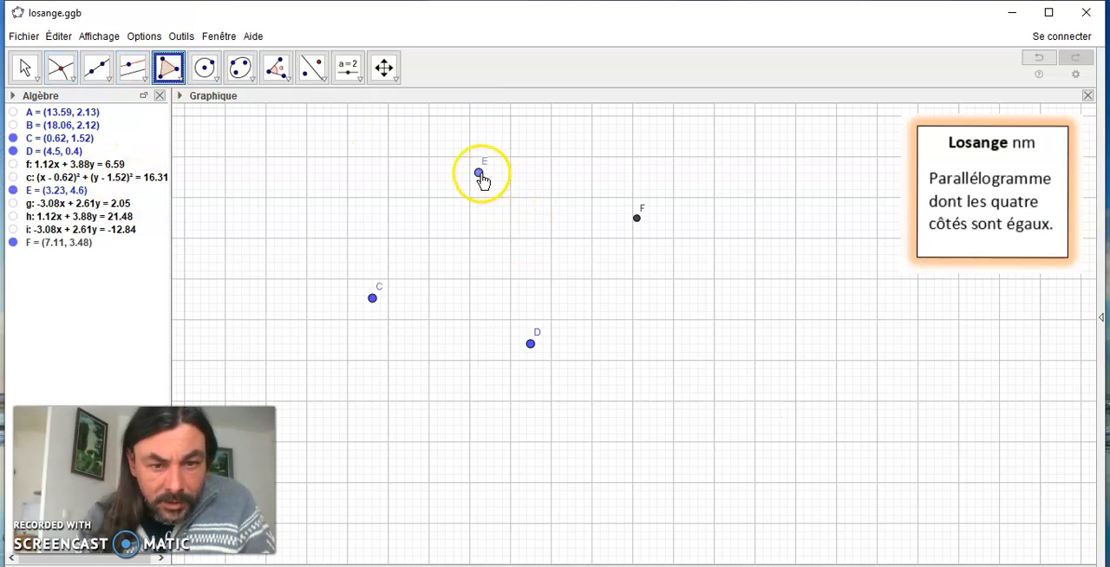
left_click(480, 176)
left_click(637, 218)
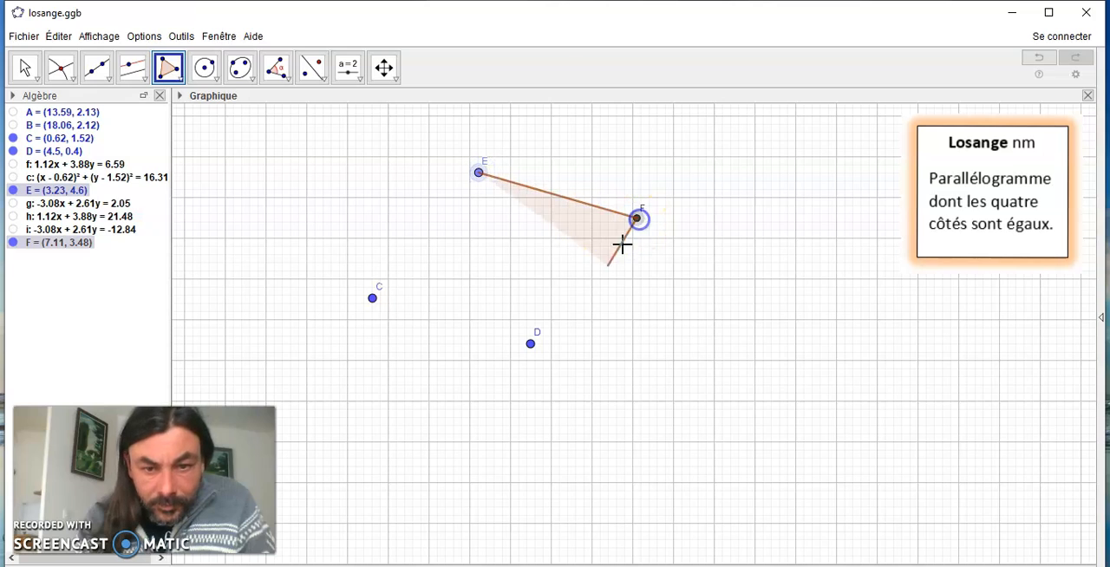
left_click(531, 344)
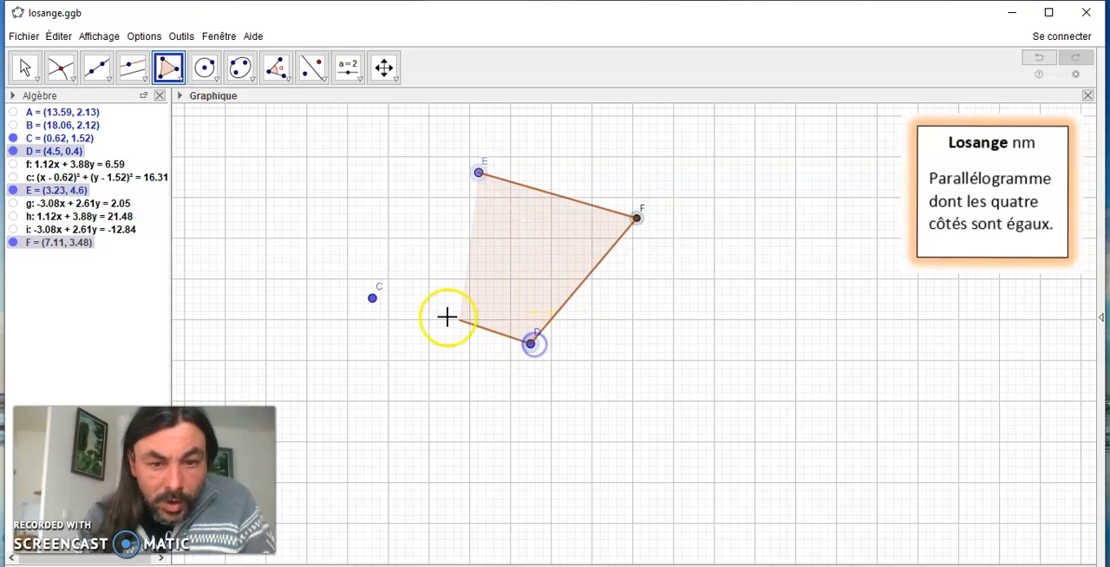
left_click(373, 299)
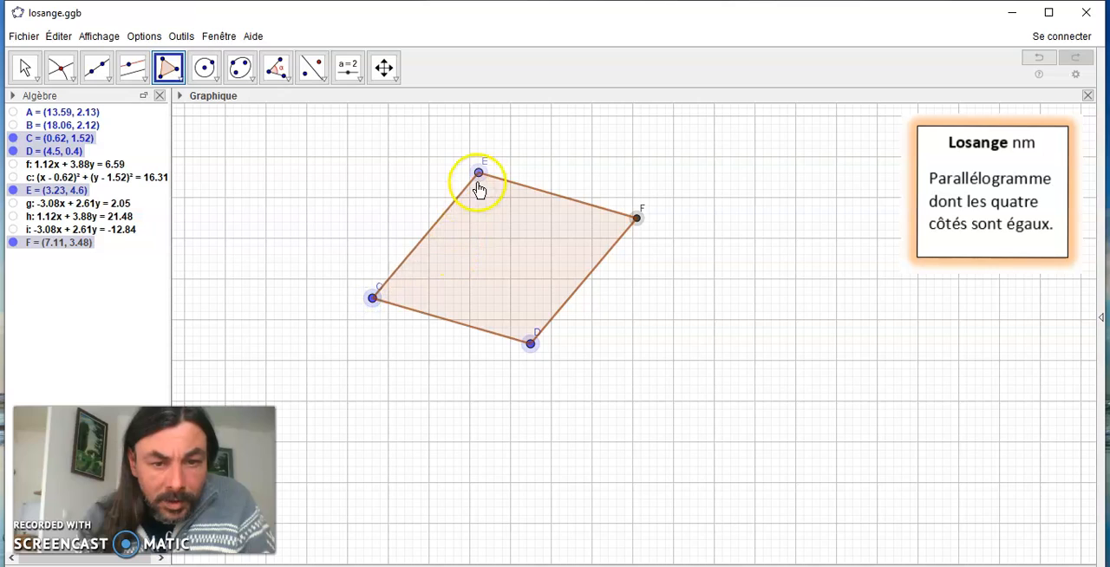
left_click(479, 172)
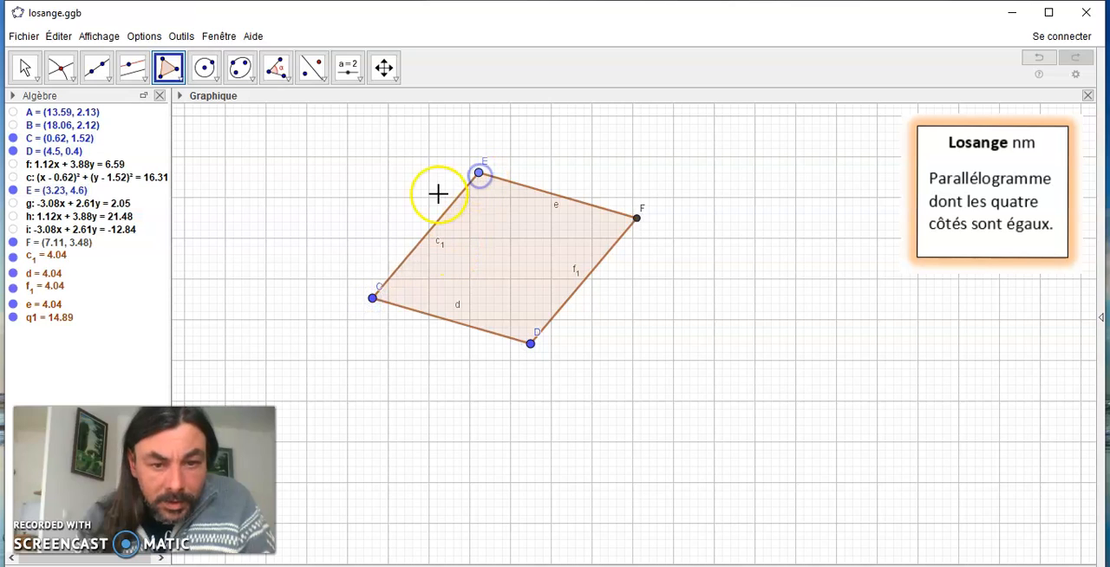
Test the rhombus by moving C to (3.4, 3.58), D to (4.48, 1.34), and C again to (5.44, -1.86)
left_click(26, 68)
left_click_drag(373, 298, 487, 222)
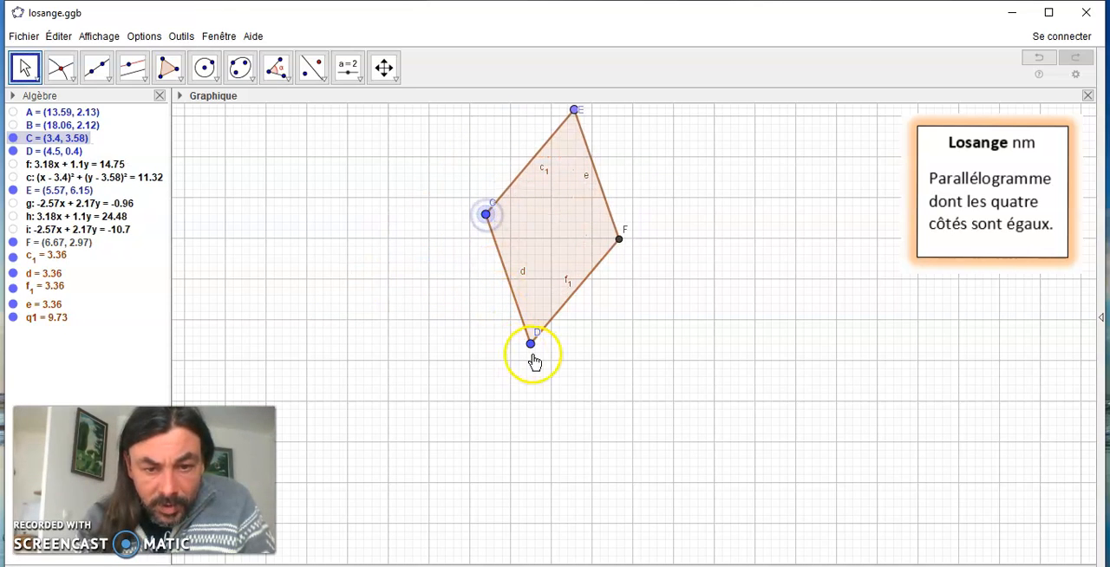
left_click_drag(531, 342, 530, 309)
left_click_drag(486, 215, 569, 440)
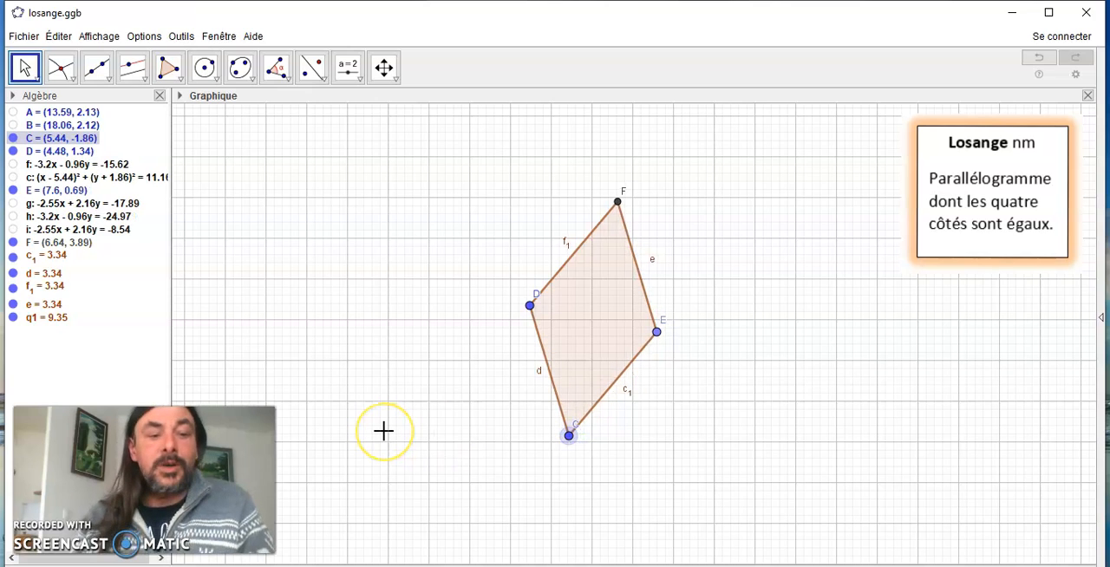